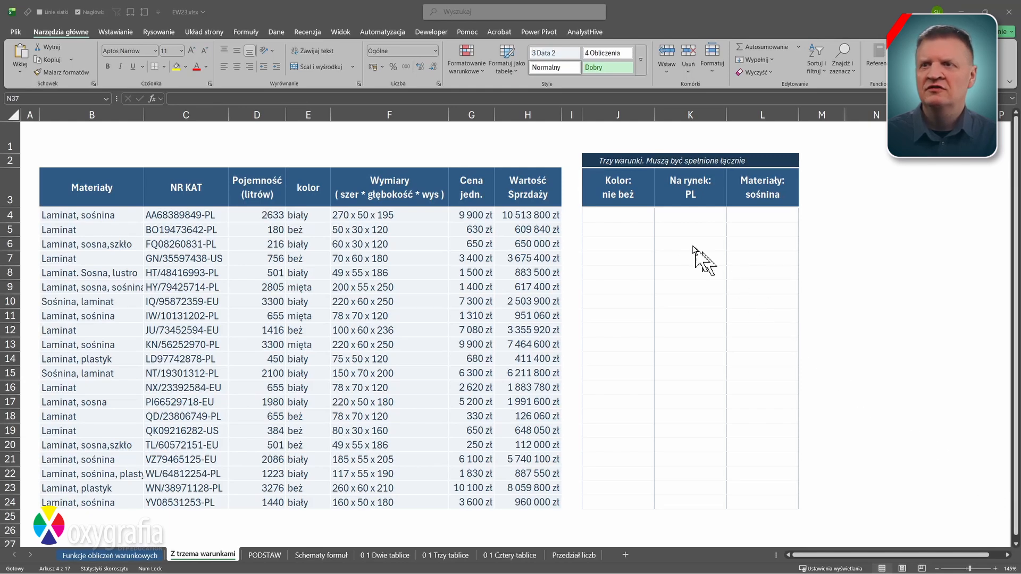
Enter =E4:E24<>"beż" in J4 to test every row for a colour other than beige
left_click(630, 215)
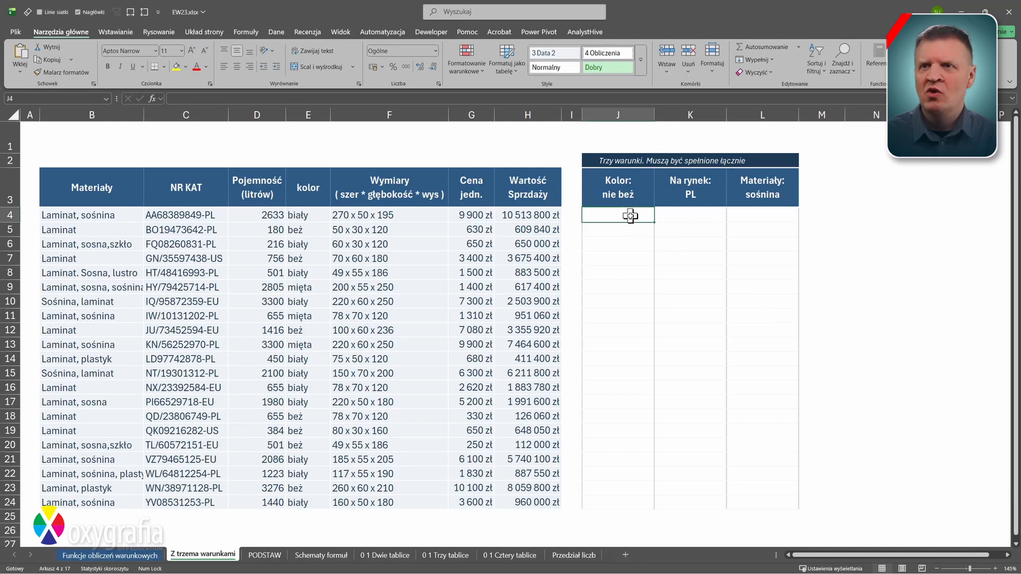
type("=")
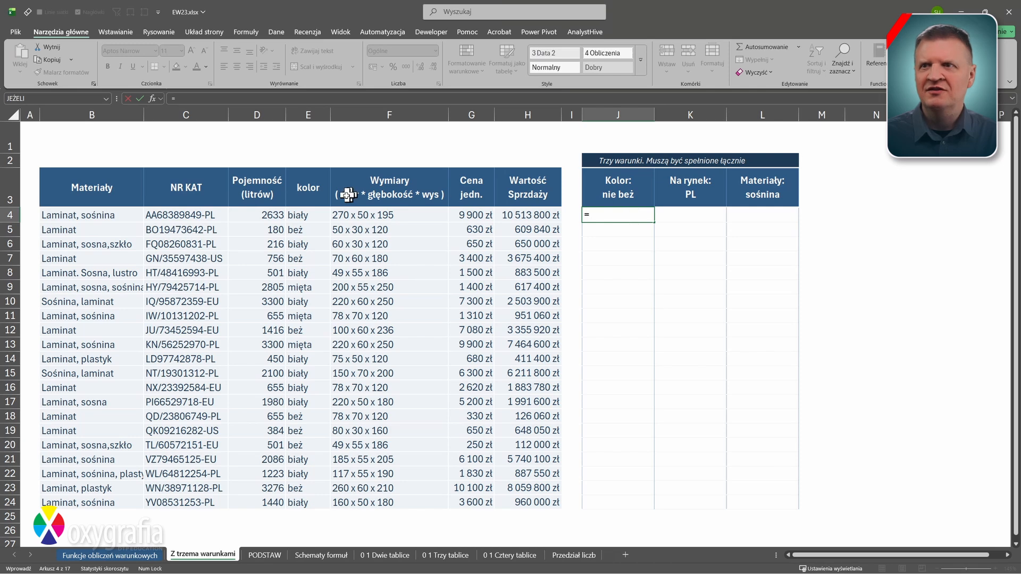
left_click(321, 216)
key("ctrl+shift+Down")
type("<>\"beż\"")
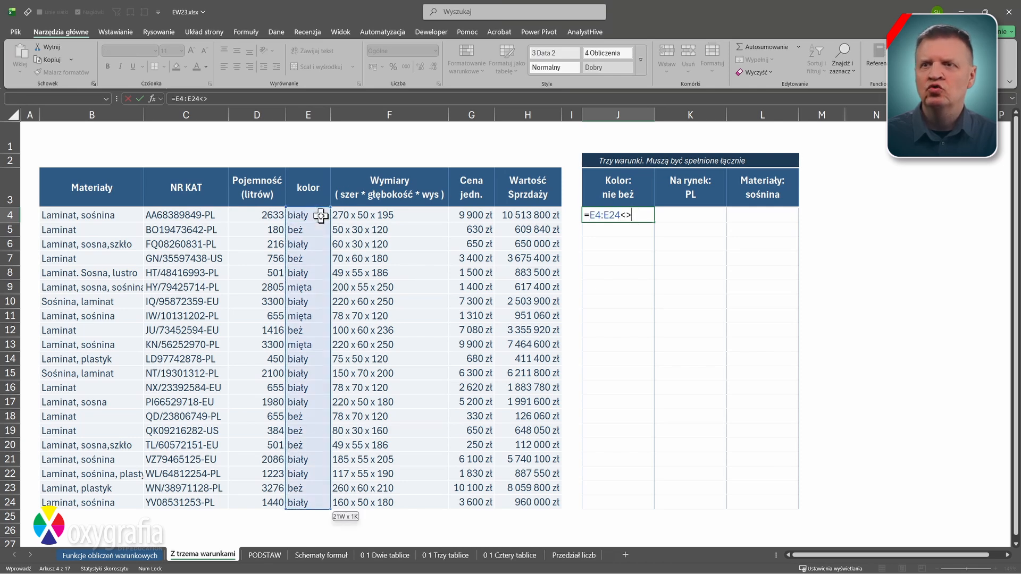
key("Return")
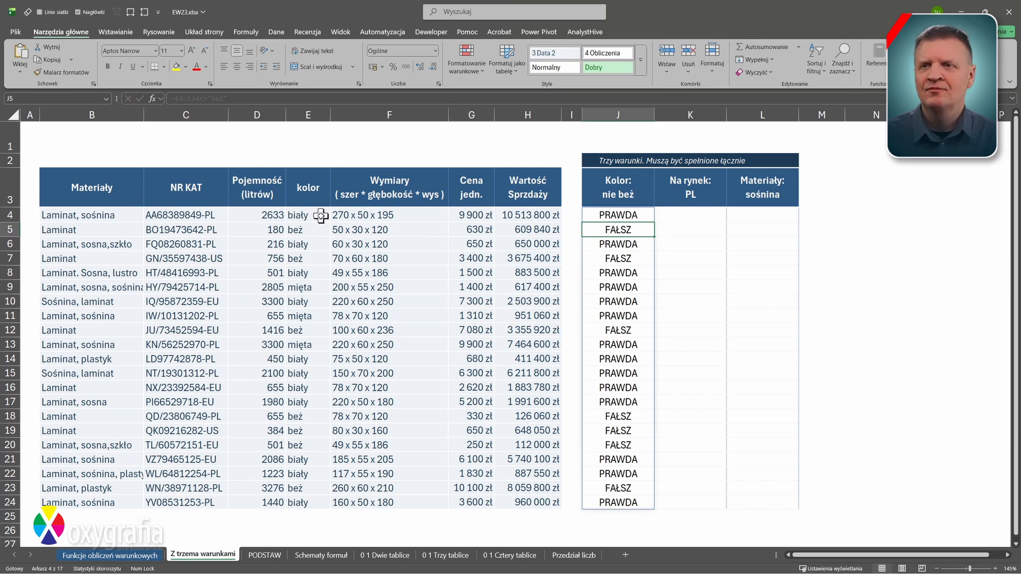
Enter =PRAWY(C4:C24;2) in K4 to extract the last two characters of the catalogue numbers
left_click(676, 214)
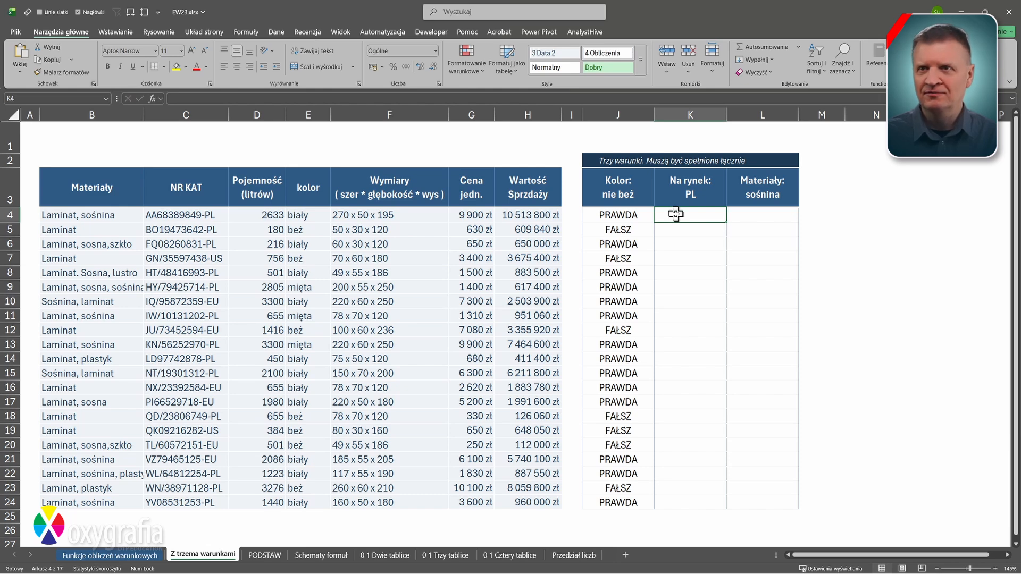
type("=")
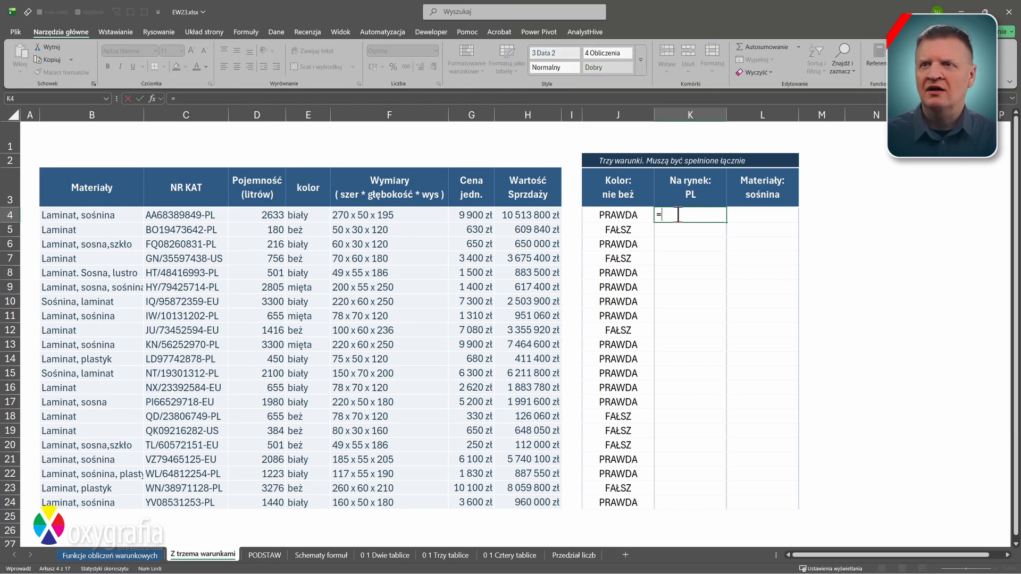
type("PRAWY(")
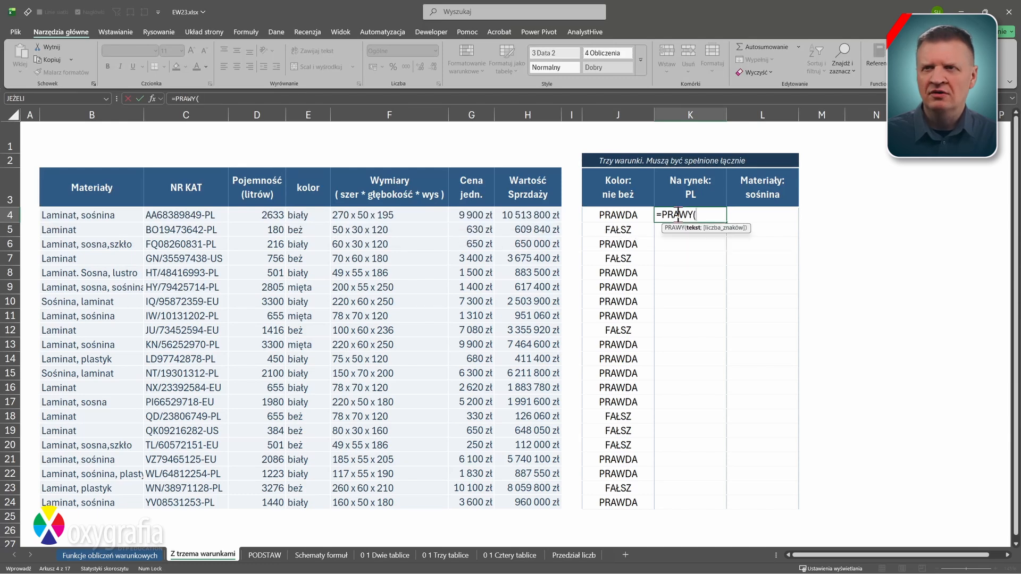
left_click(177, 210)
key("ctrl+shift+Down")
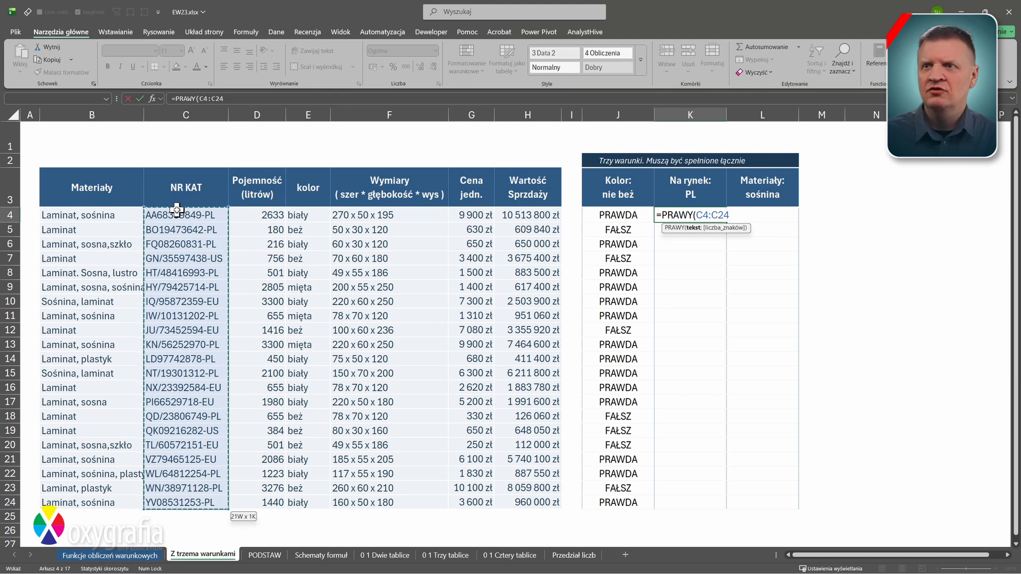
type(";")
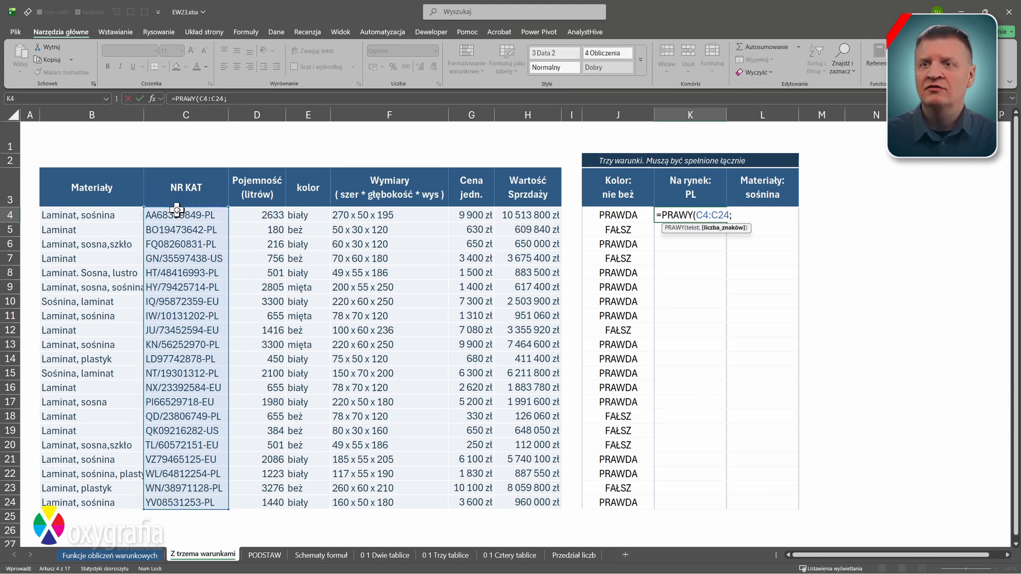
type("2")
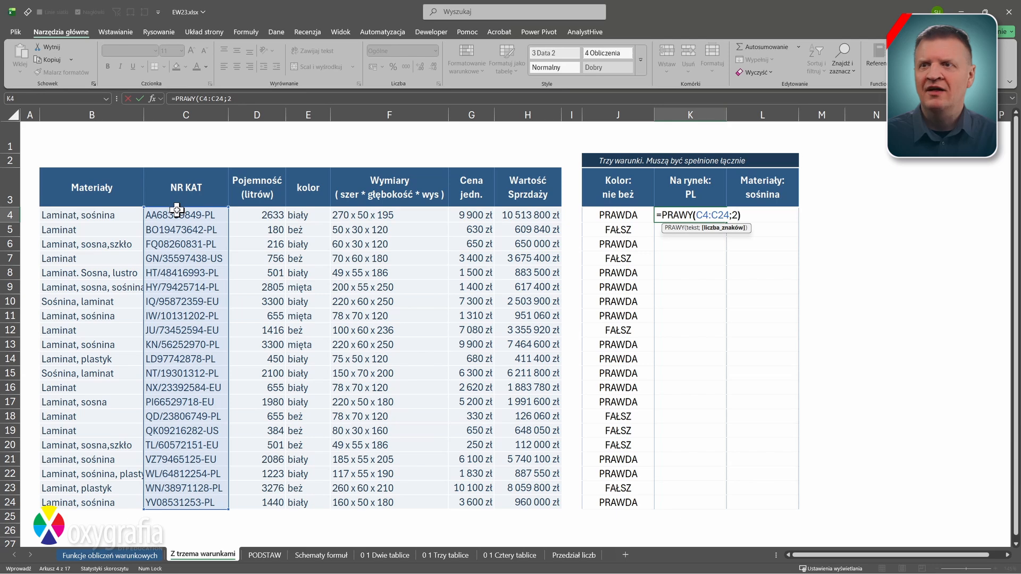
key("Return")
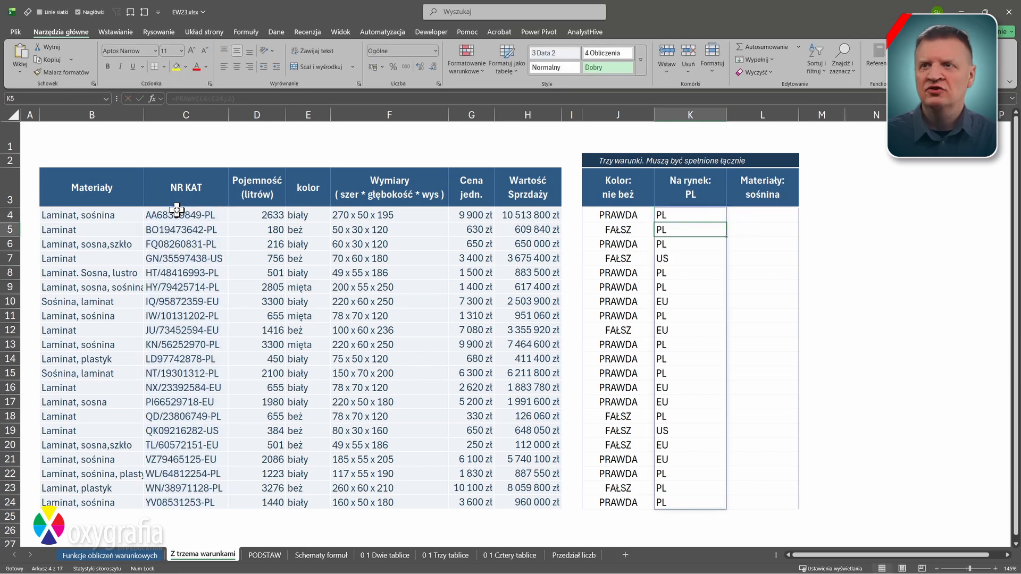
Extend the K4 formula with the comparison ="pl" so it tests each row for the Polish market
left_click(677, 214)
key("F2")
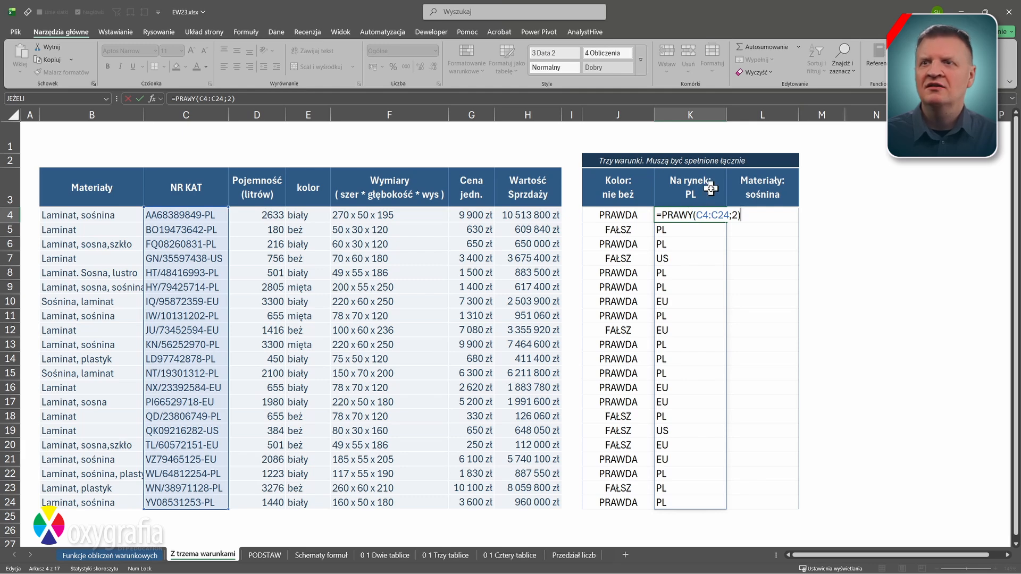
type("=\"pl\"")
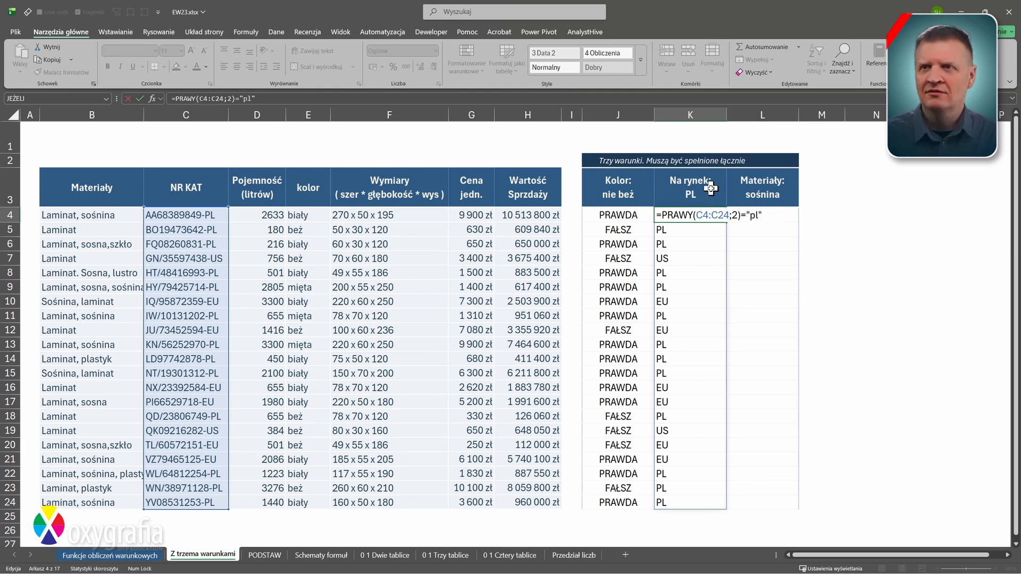
key("Return")
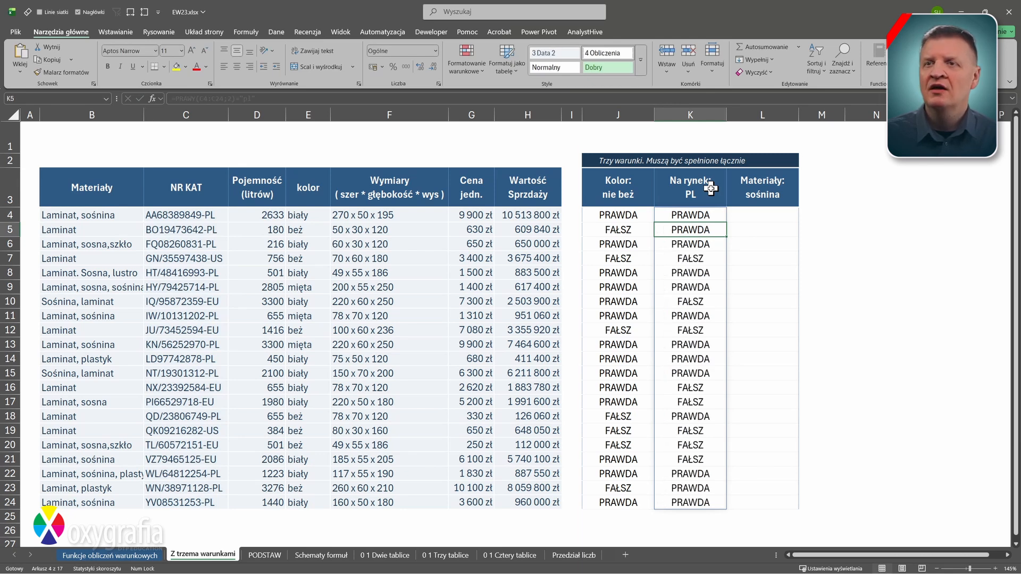
On the PODSTAW sheet, enter =PODSTAW(B3;"kota";"długi") in C3 to replace a word in the original text
double_click(779, 216)
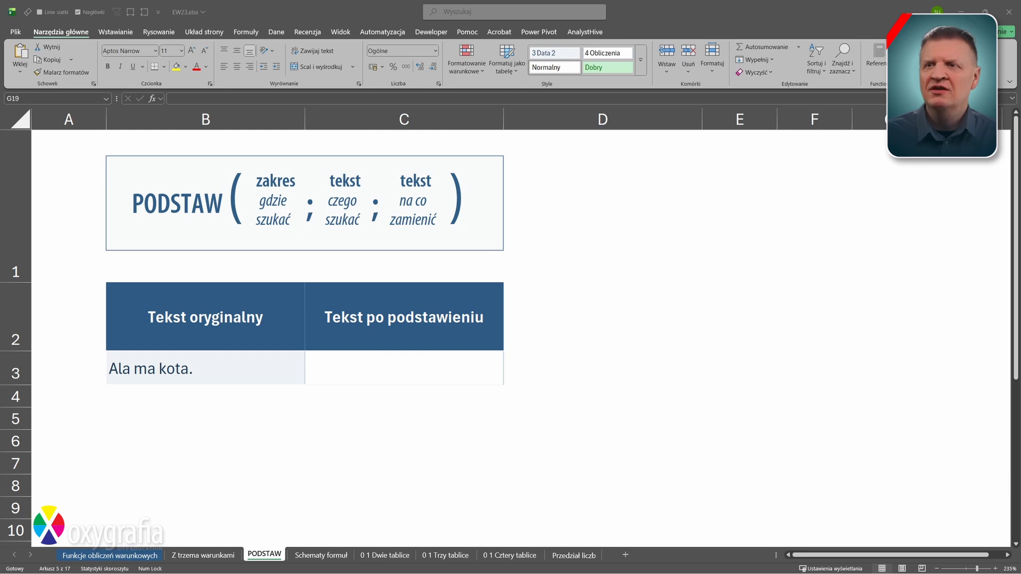
left_click(442, 367)
type("=PODST")
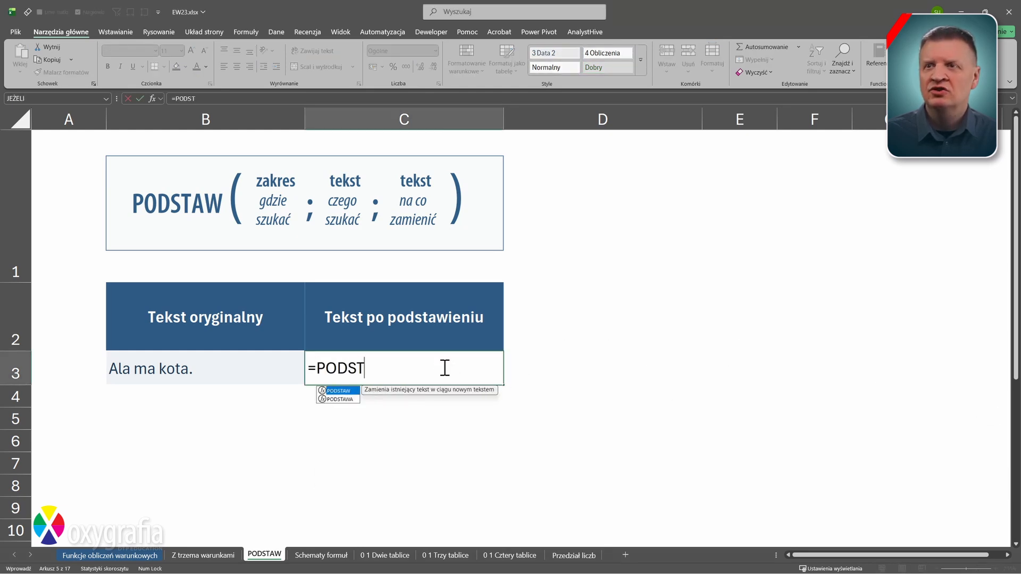
key("Tab")
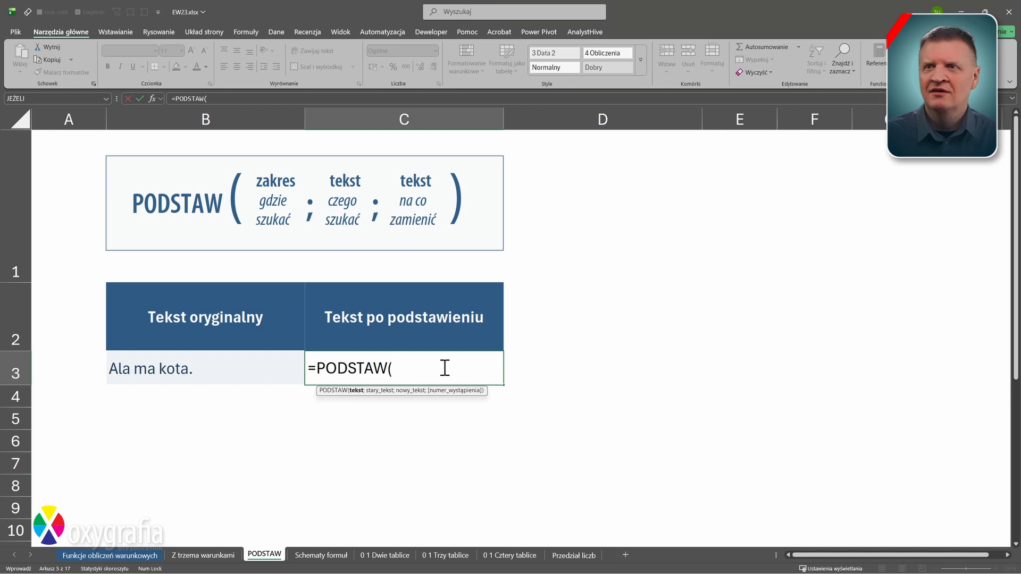
left_click(246, 378)
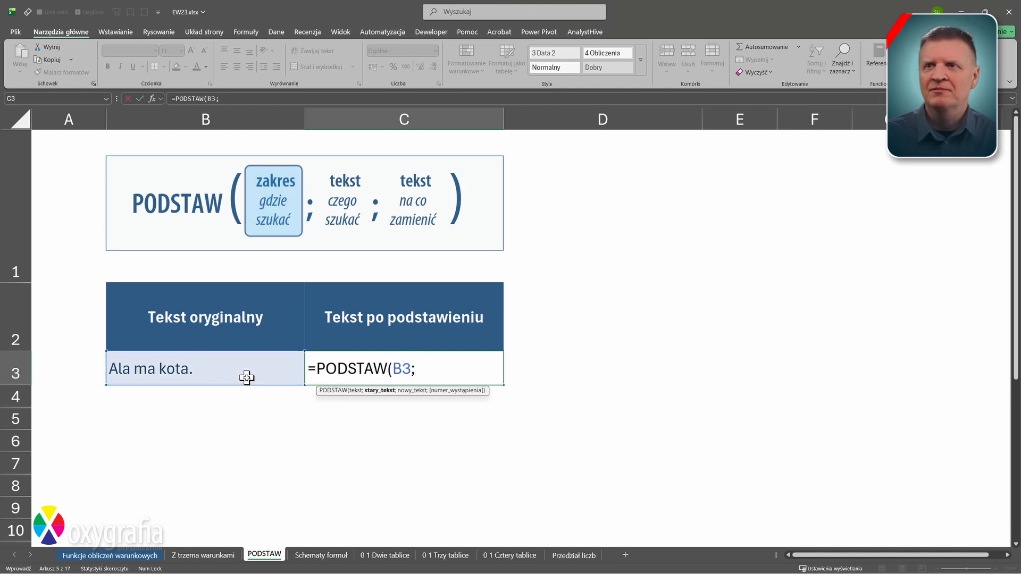
type(";\"kota\";\"")
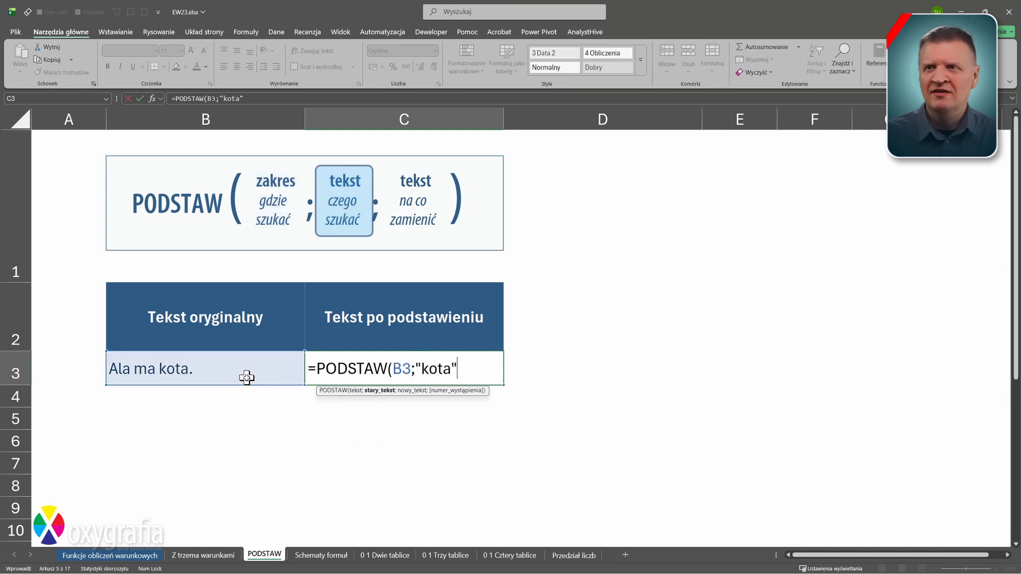
type("dłu")
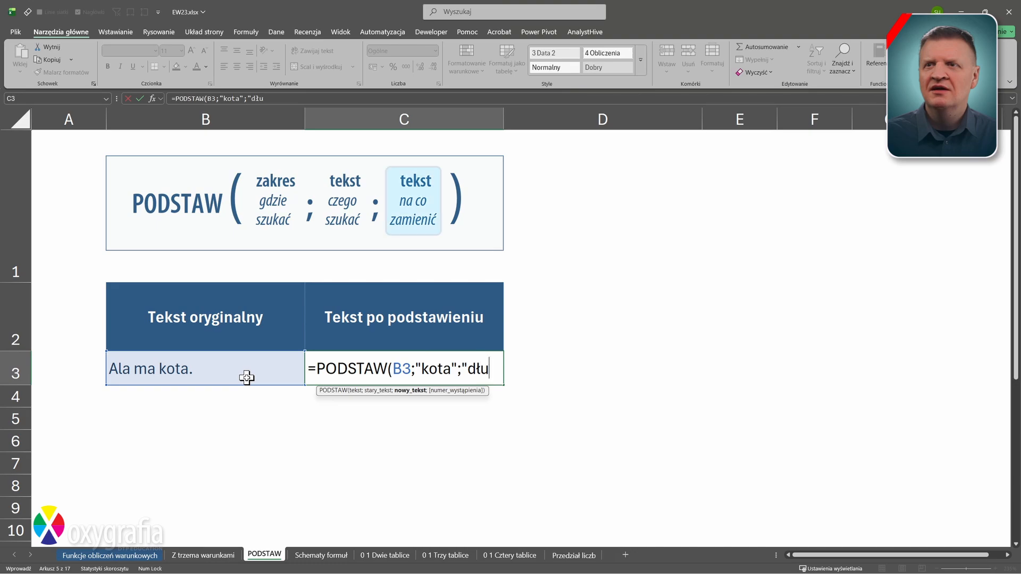
type("gi\")")
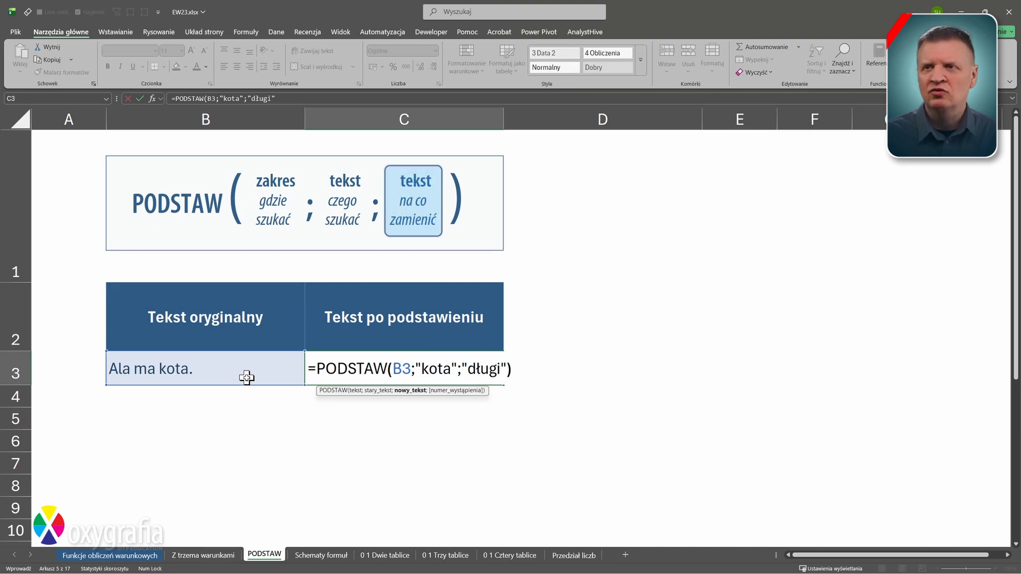
key("ctrl+Return")
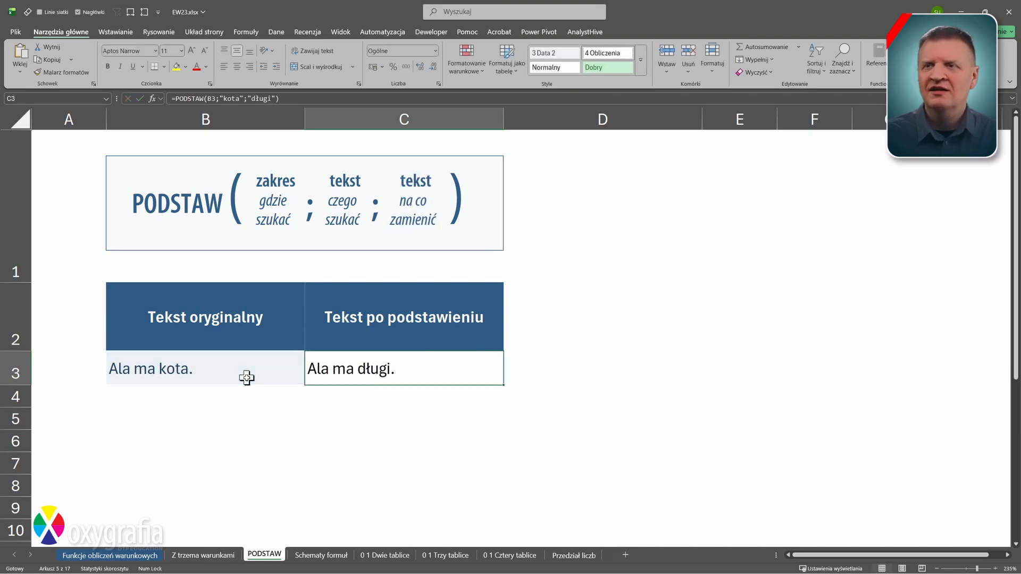
On the Z trzema warunkami sheet, enter =PODSTAW(B4:B24;"sośnina";"cokolwiek") in L4 to substitute the pine material text
type("=")
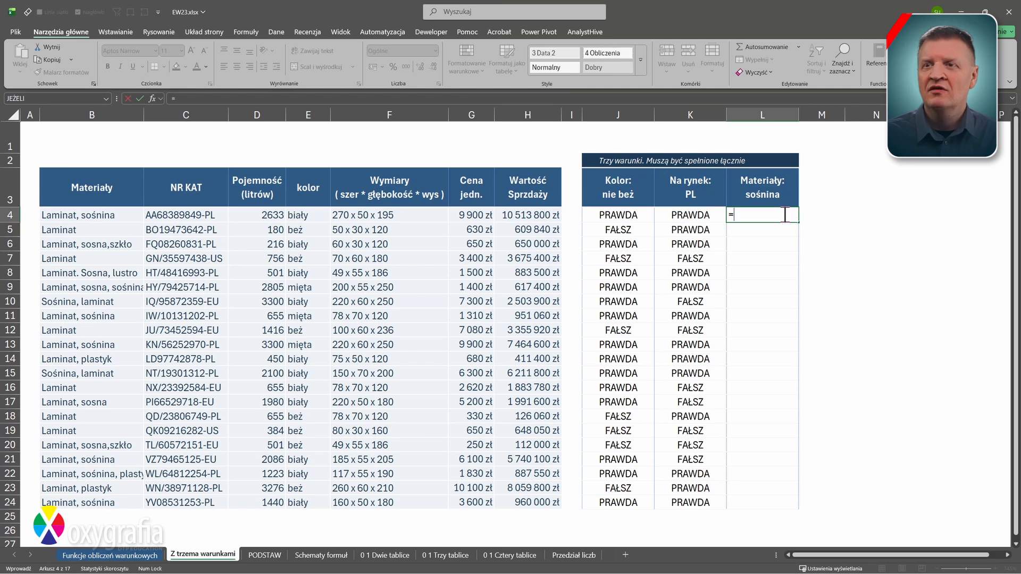
type("PODSTAW(")
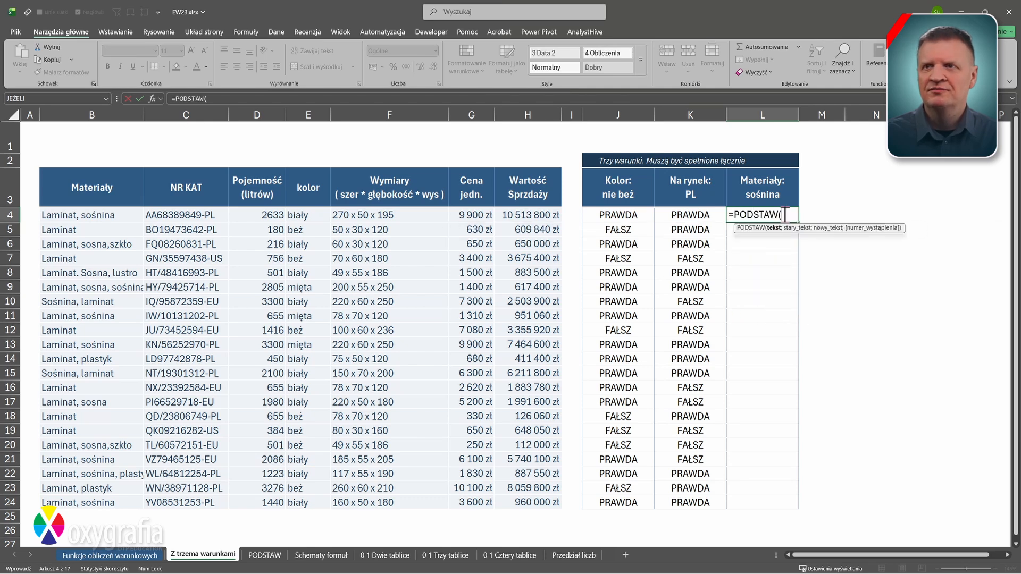
left_click(124, 215)
key("ctrl+shift+Down")
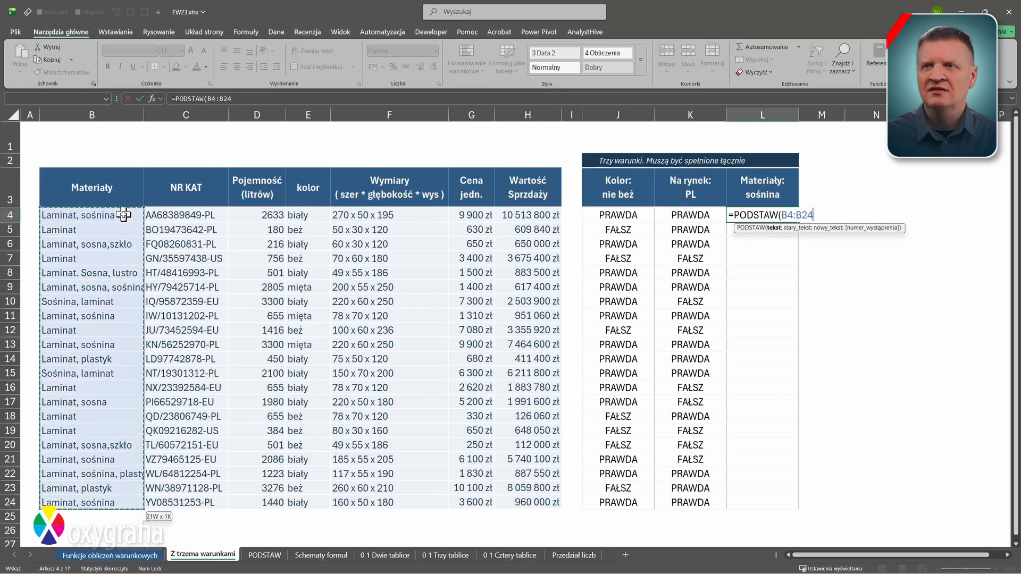
type(";")
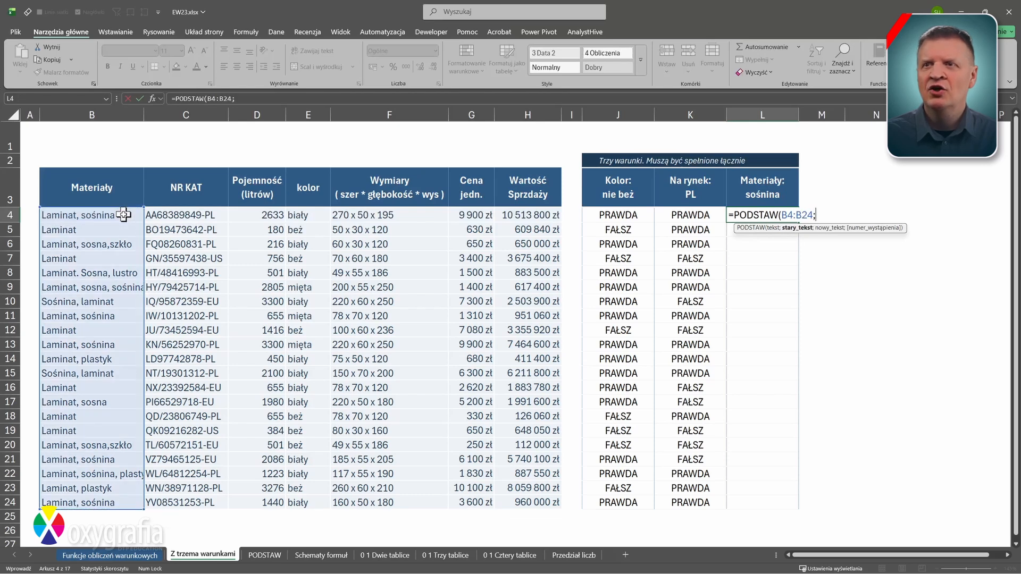
type("\"sośni")
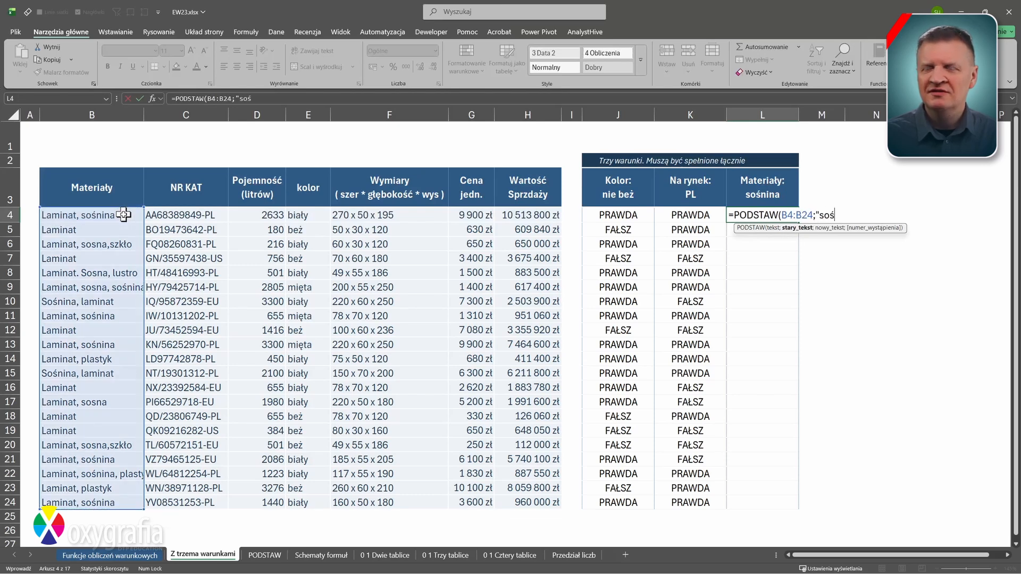
type("na\"")
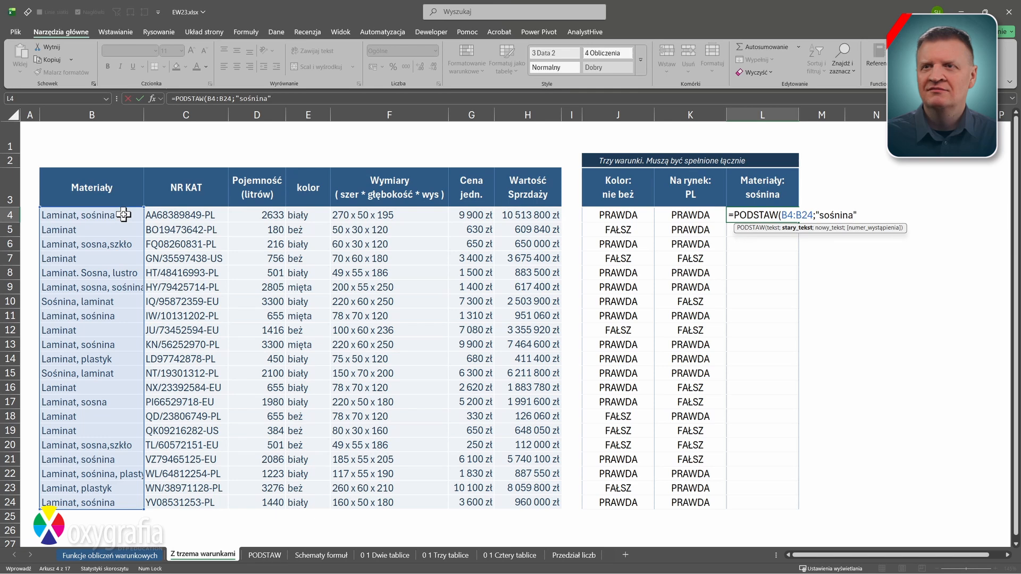
type(";\"")
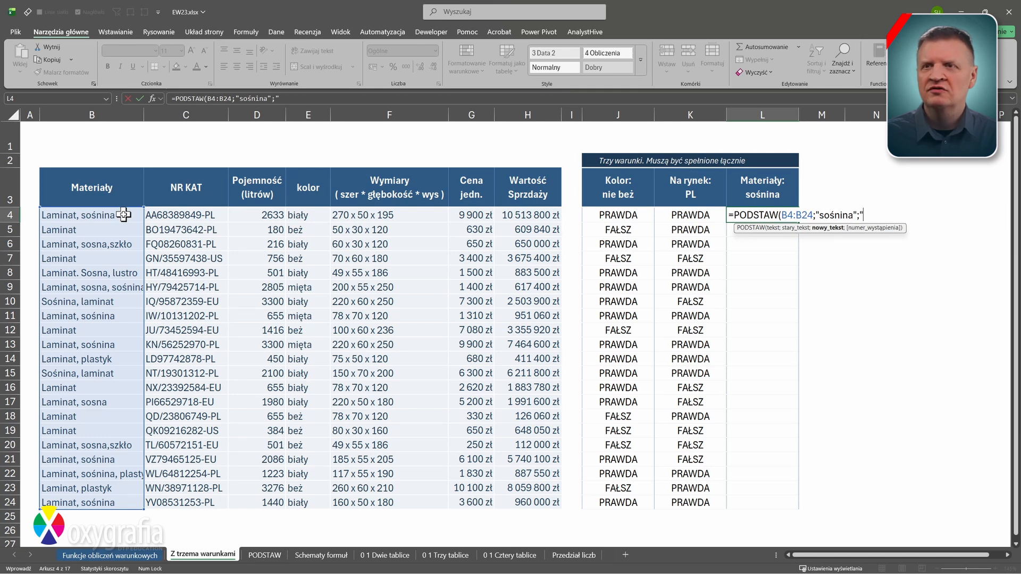
type("cokol")
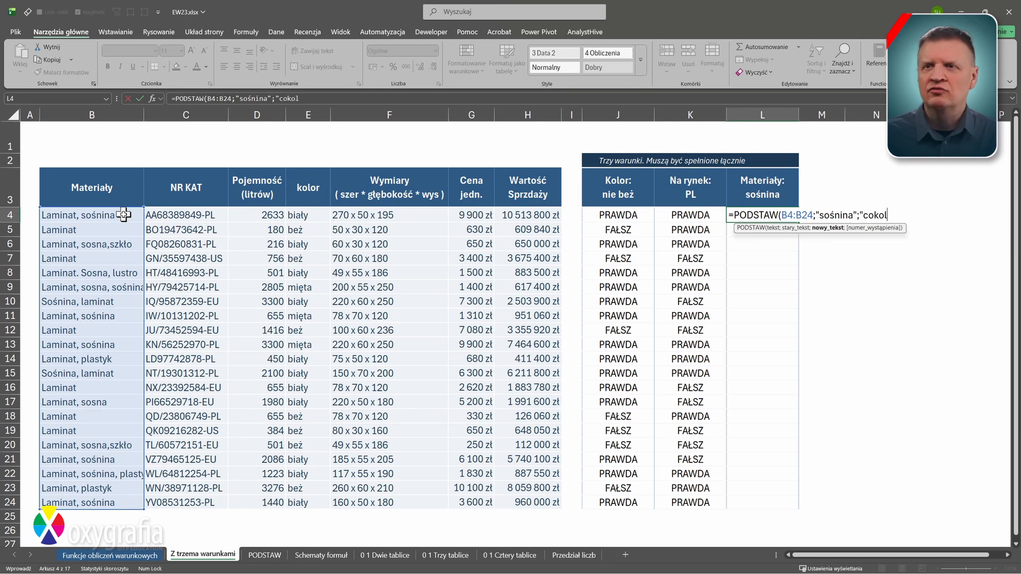
type("wiek\"")
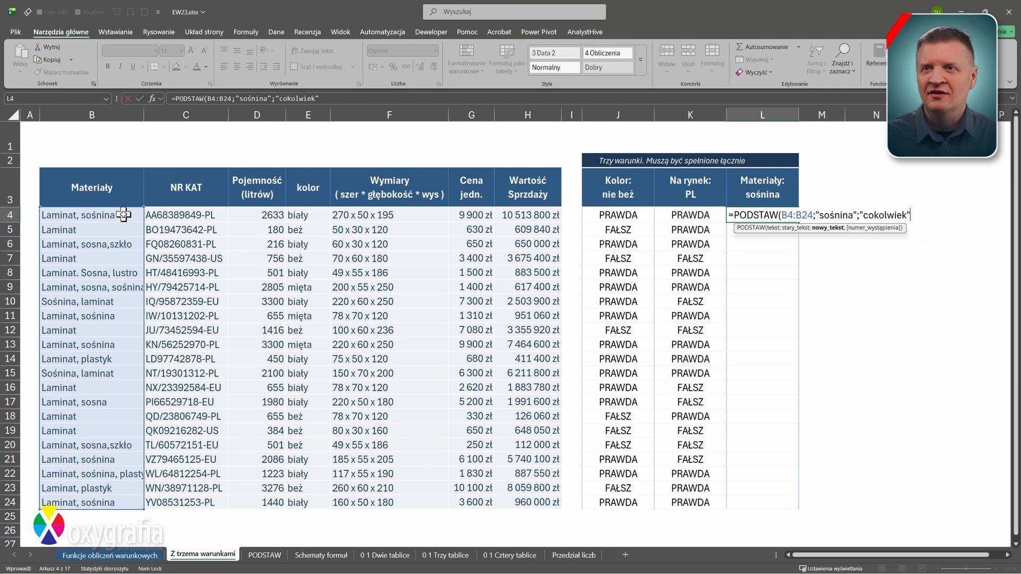
type(")")
key("Return")
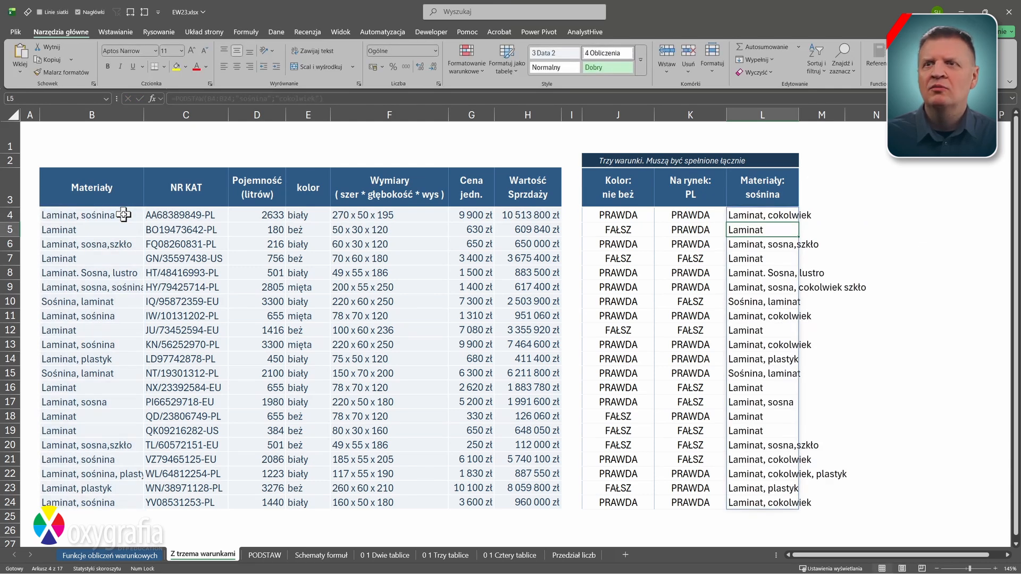
Shorten the searched text in the L4 PODSTAW formula to "ośnina" so it matches regardless of the initial letter's case
key("Up")
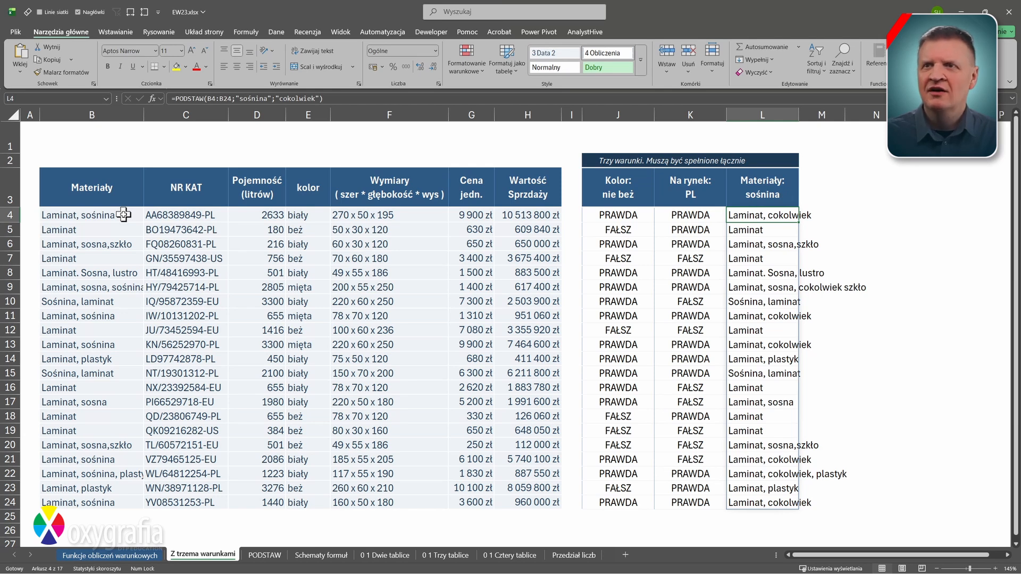
key("F2")
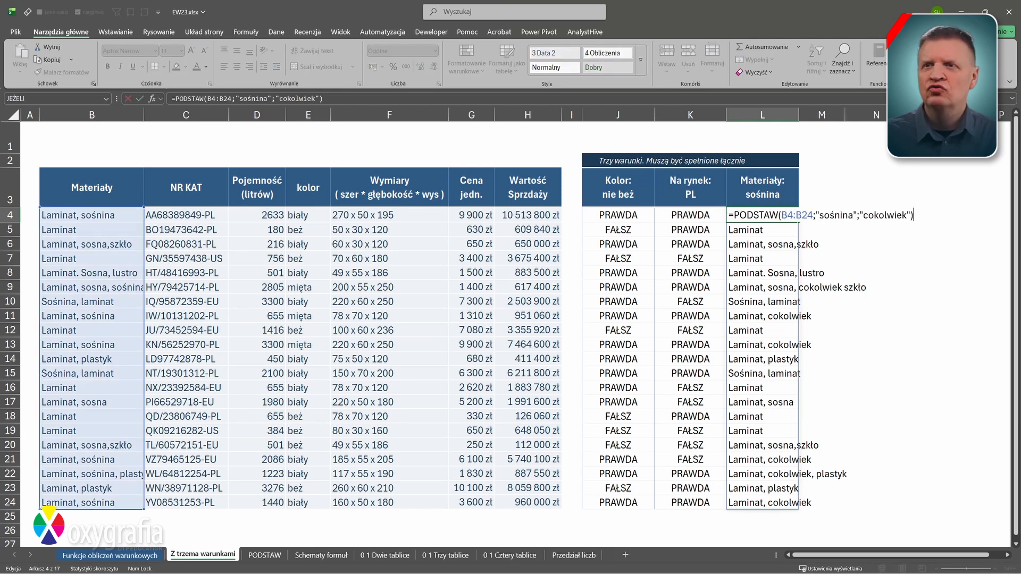
left_click(830, 215)
key("BackSpace")
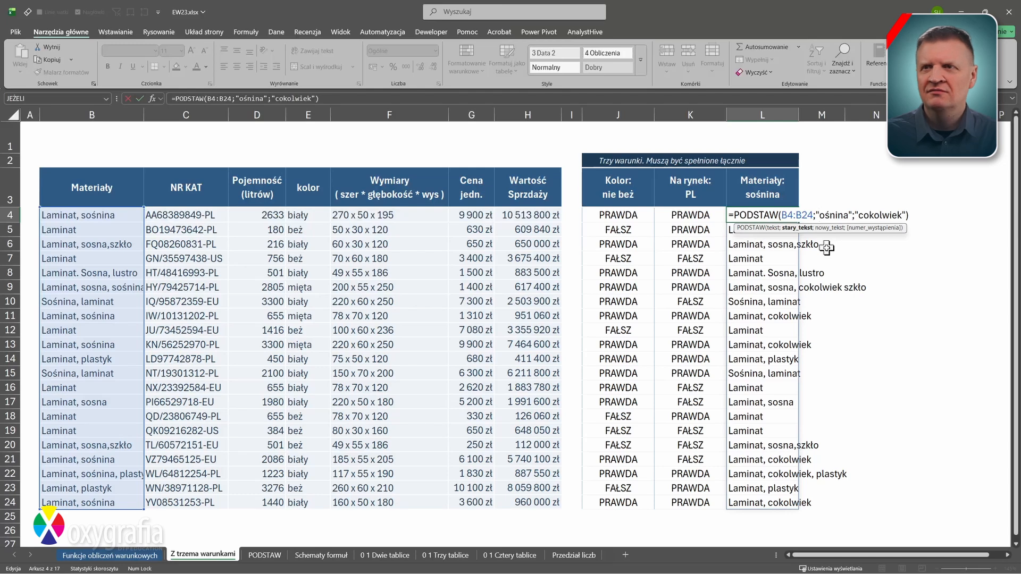
key("Return")
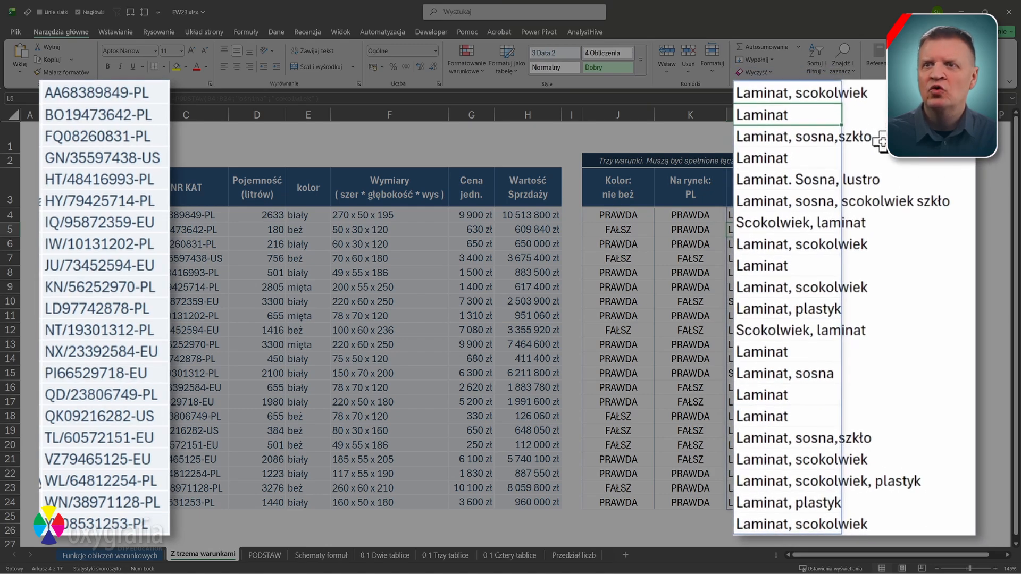
Extend the L4 formula to =B4:B24<>PODSTAW(B4:B24;"ośnina";"cokolwiek") so each row is tested for pine
key("Up")
key("F2")
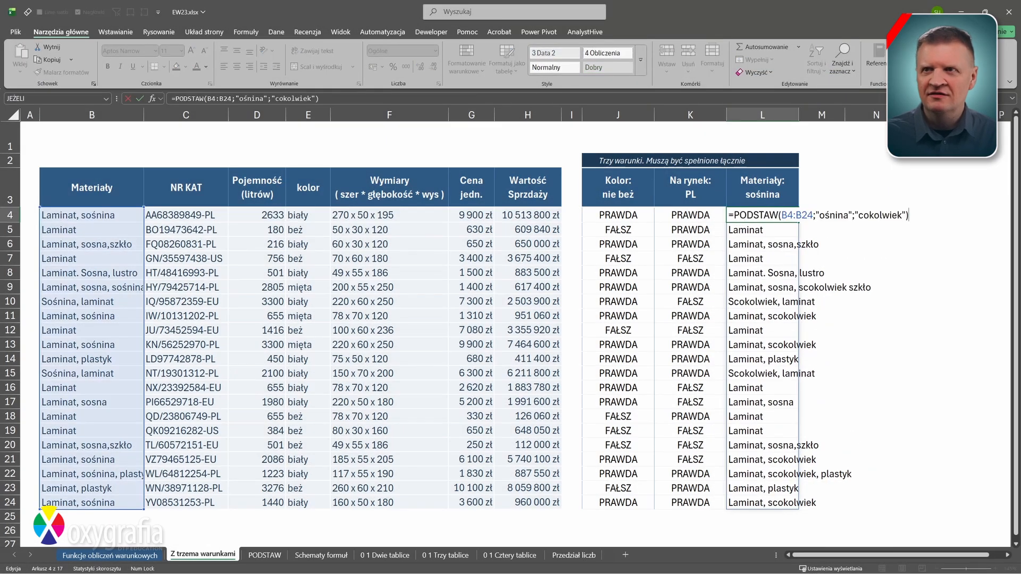
left_click_drag(111, 215, 115, 503)
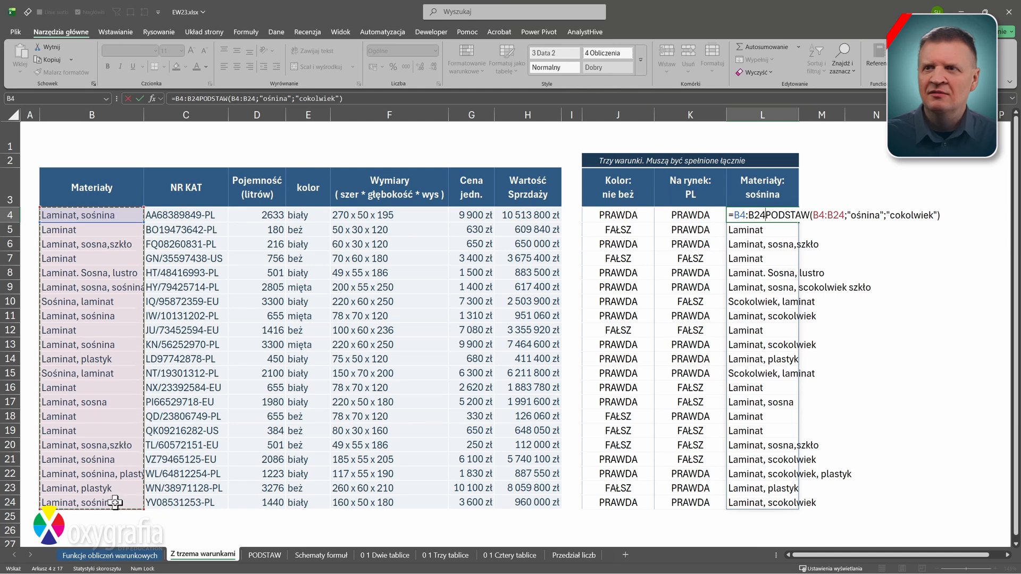
type("<>")
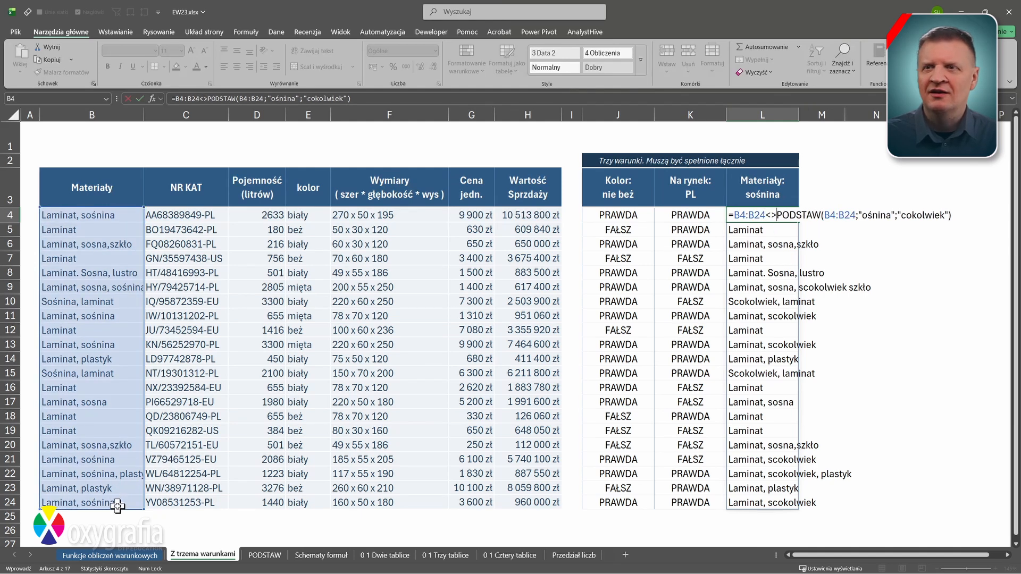
key("Return")
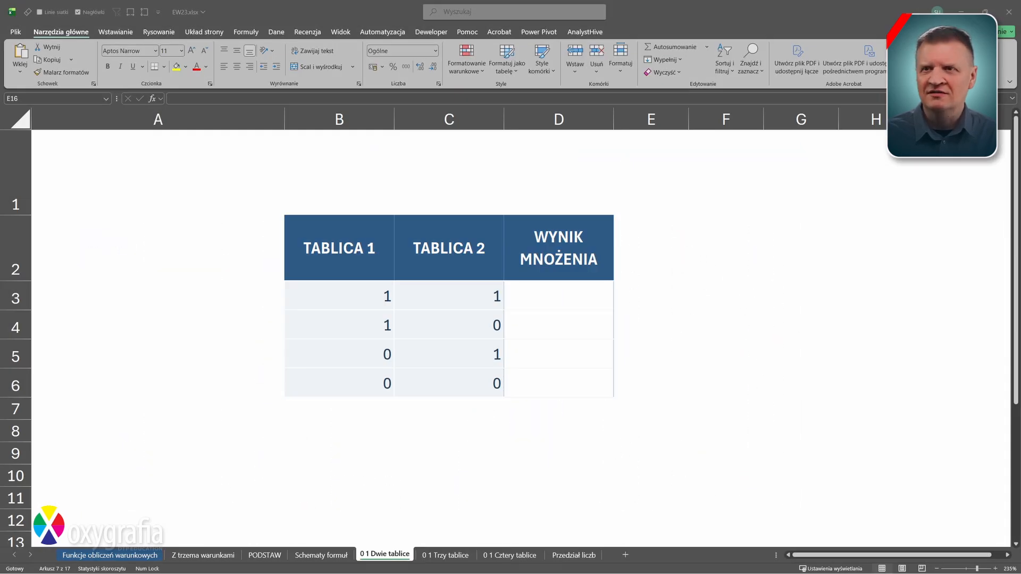
On the 0 1 Dwie tablice sheet, enter =B3:B6*C3:C6 in D3 to multiply the two arrays
left_click(565, 292)
type("=")
left_click_drag(372, 295, 372, 382)
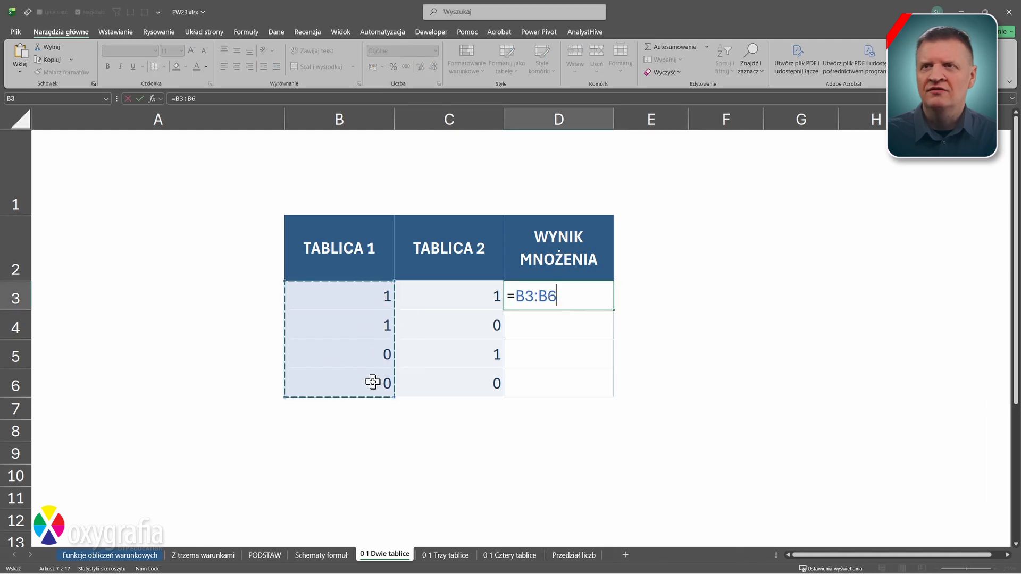
type("*")
left_click_drag(463, 301, 458, 378)
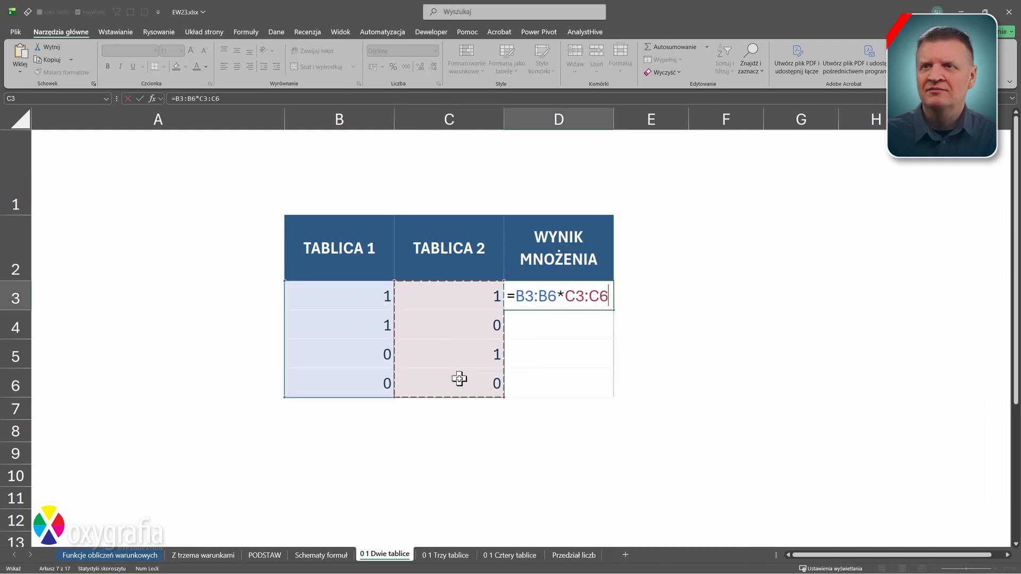
key("Return")
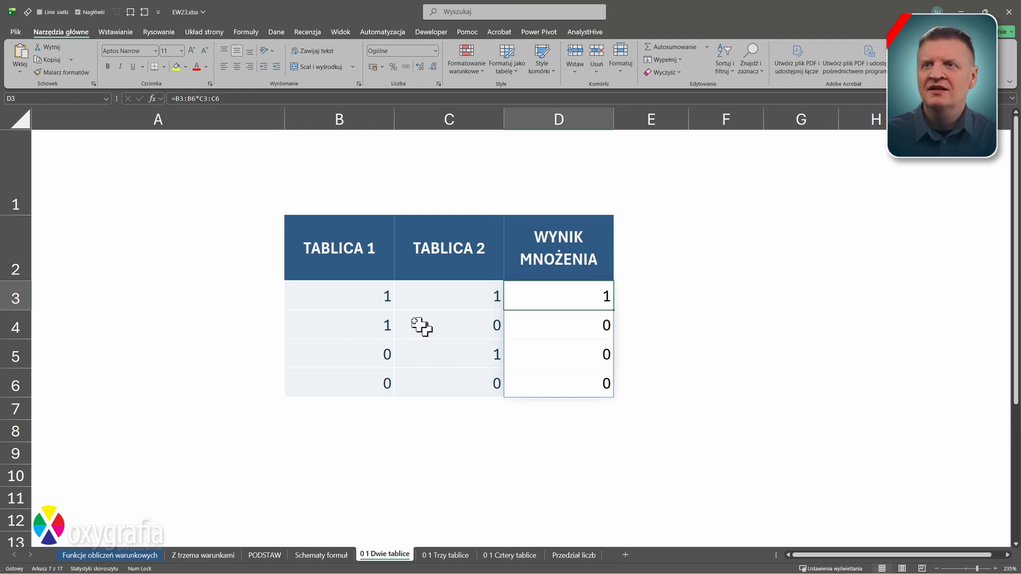
Replace every 1 in B3:C6 with PRAWDA using Find and Replace
left_click_drag(379, 294, 439, 392)
key("ctrl+h")
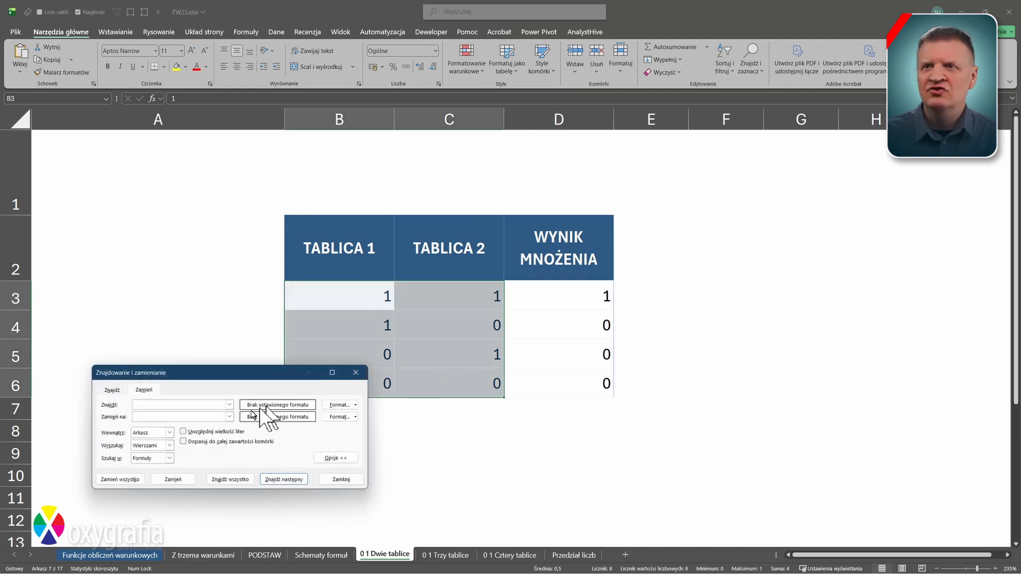
left_click(197, 418)
type("PRAWDA")
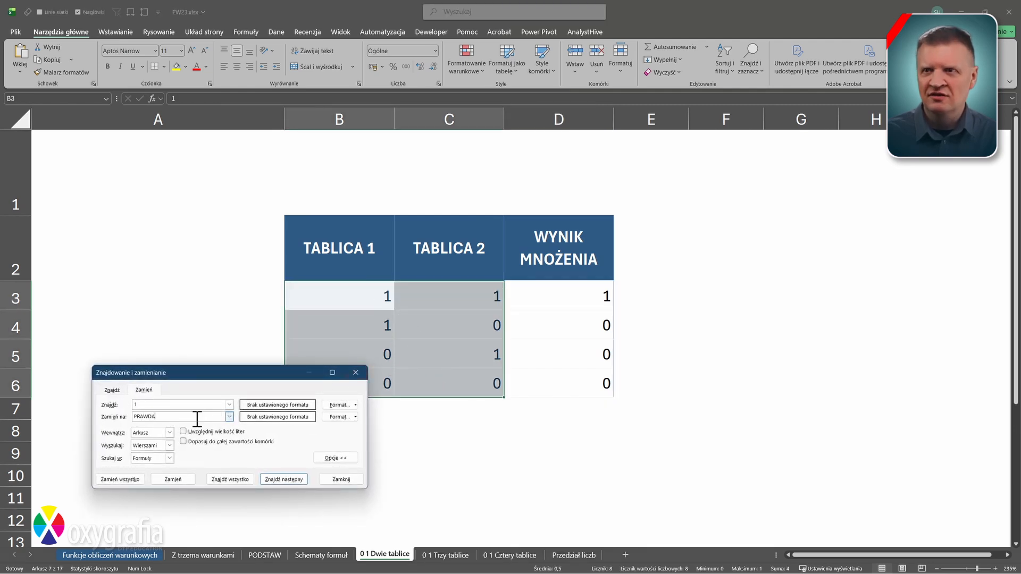
left_click(128, 480)
Replace every 0 in B3:C6 with FAŁSZ
double_click(212, 405)
type("0")
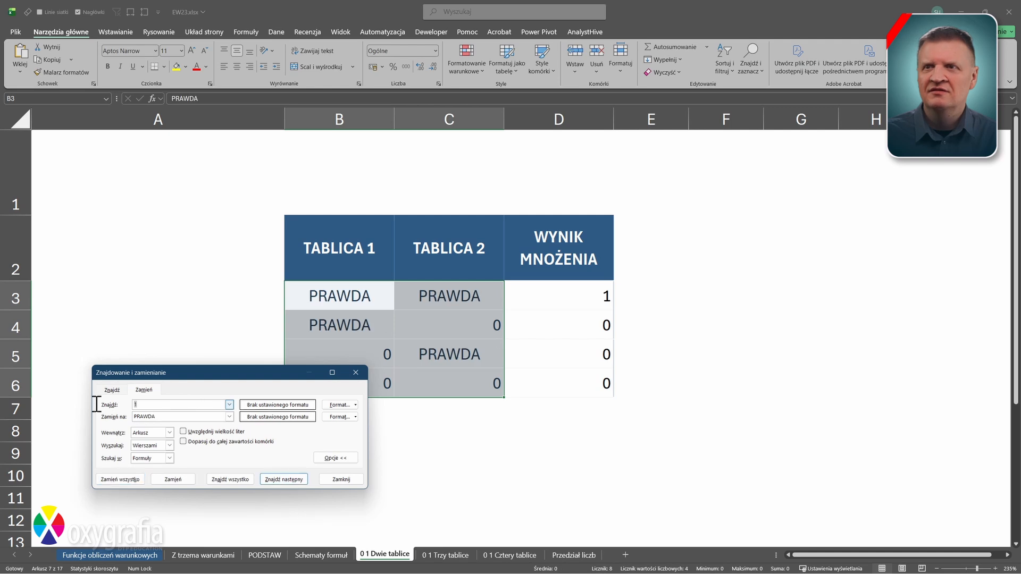
type("FAŁSZ")
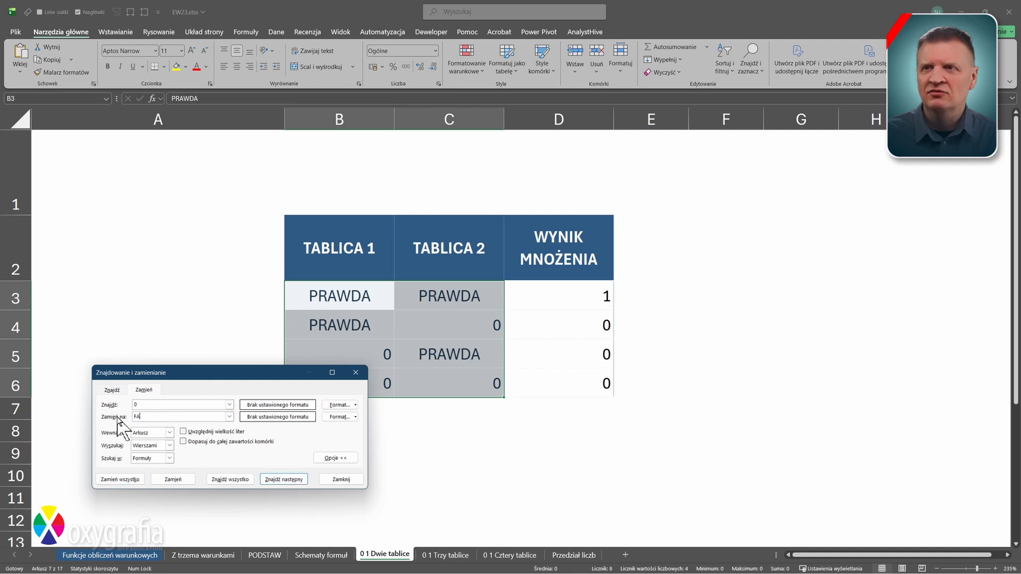
left_click(115, 480)
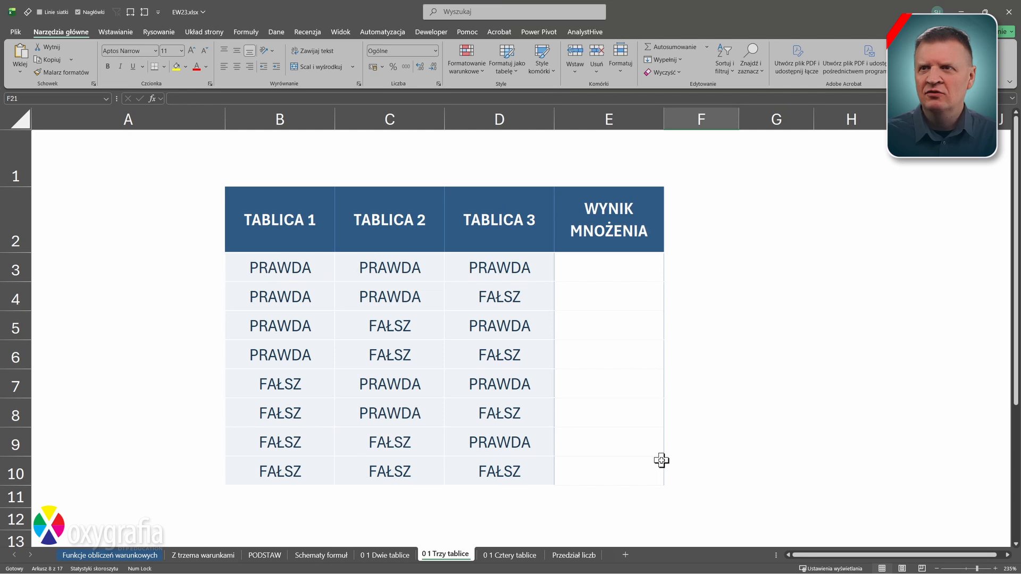
On the 0 1 Trzy tablice sheet, enter =B3:B10*C3:C10*D3:D10 in E3 to multiply the three logical arrays
left_click(617, 268)
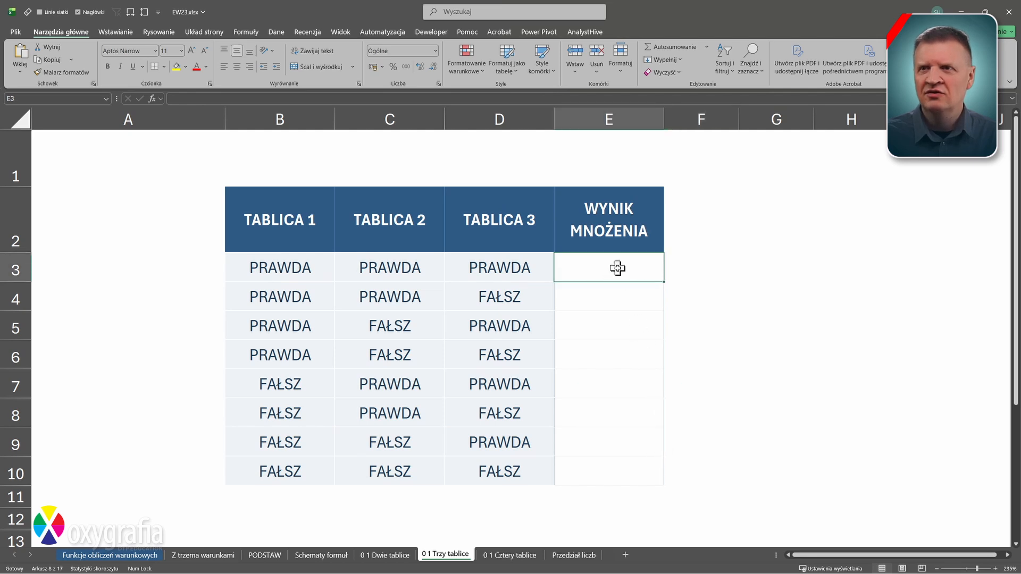
type("=")
left_click(319, 274)
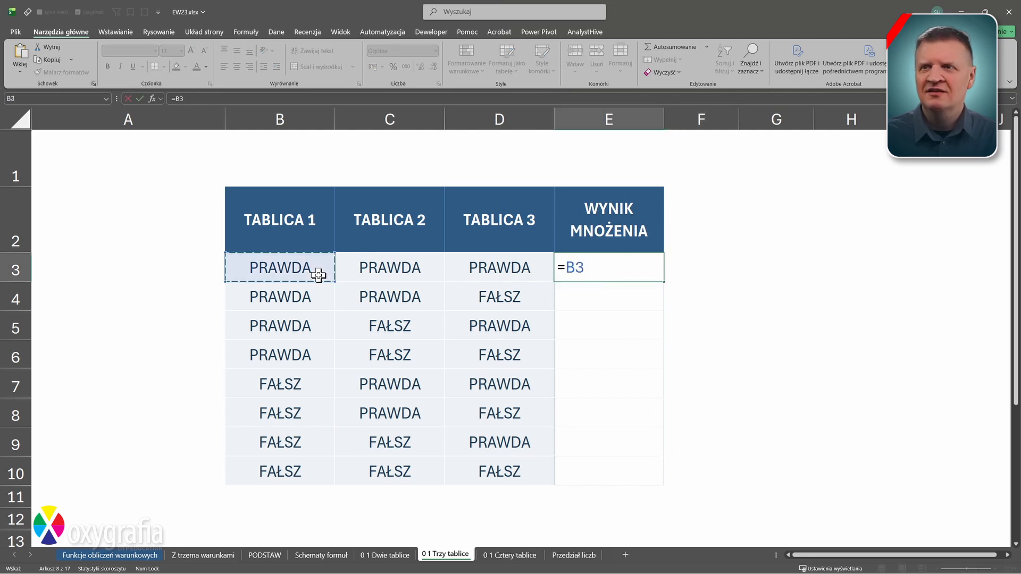
key("ctrl+shift+Down")
type("*")
left_click(371, 266)
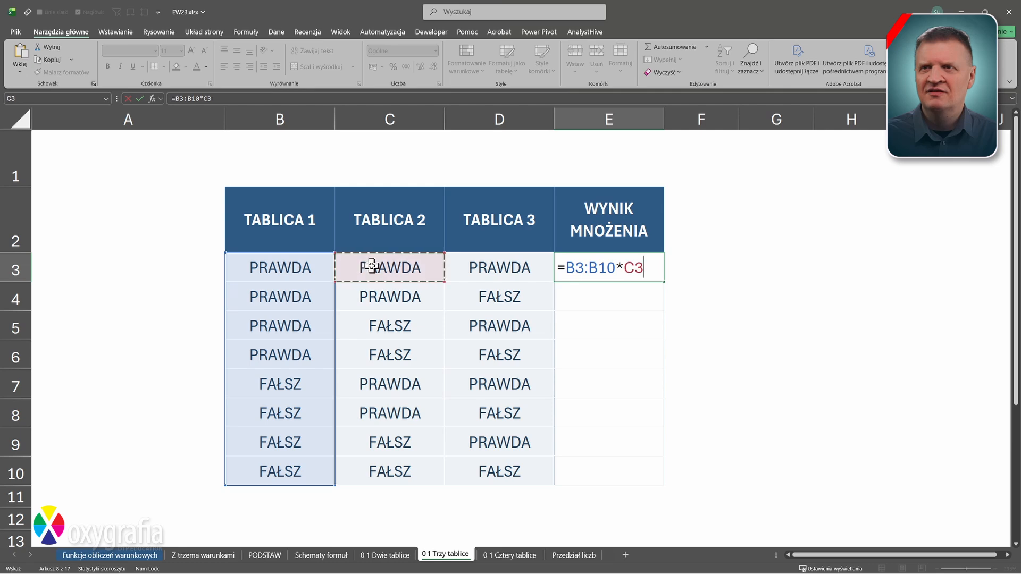
key("ctrl+shift+Down")
type("*")
left_click(471, 261)
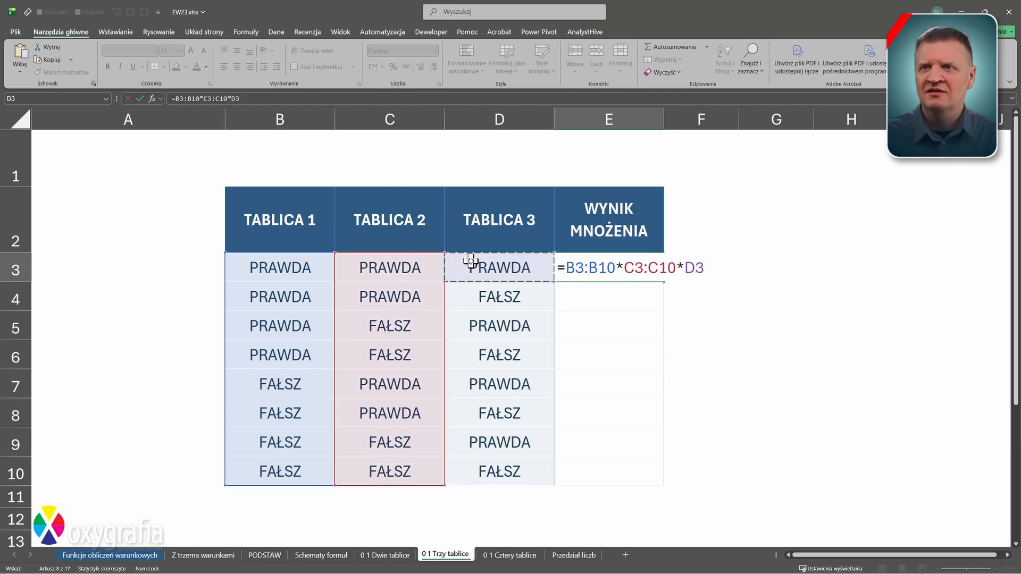
key("ctrl+shift+Down")
key("ctrl+Return")
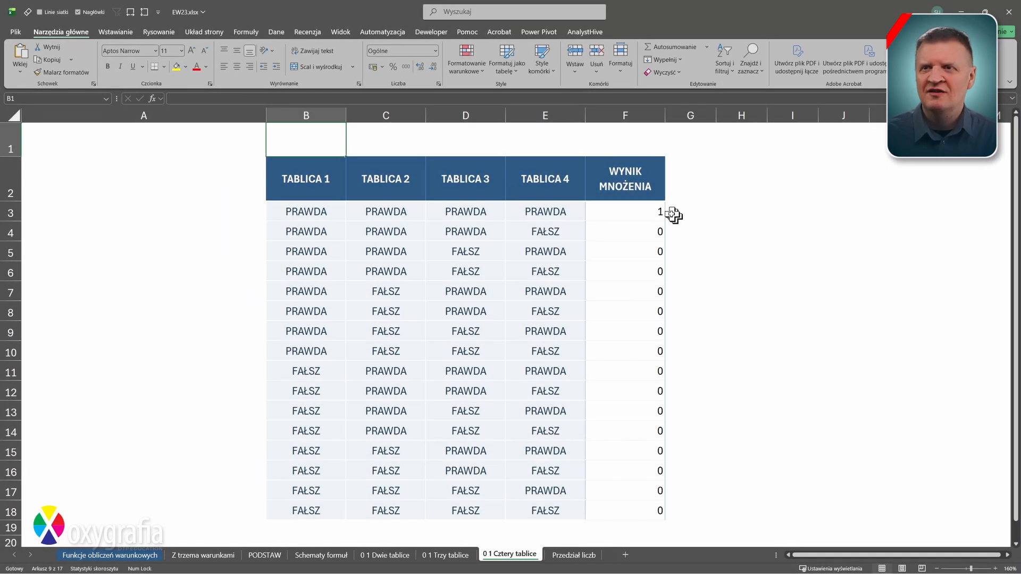
On the 0 1 Cztery tablice sheet, inspect the four-array multiplication formula in F3 and leave it as it is
double_click(664, 211)
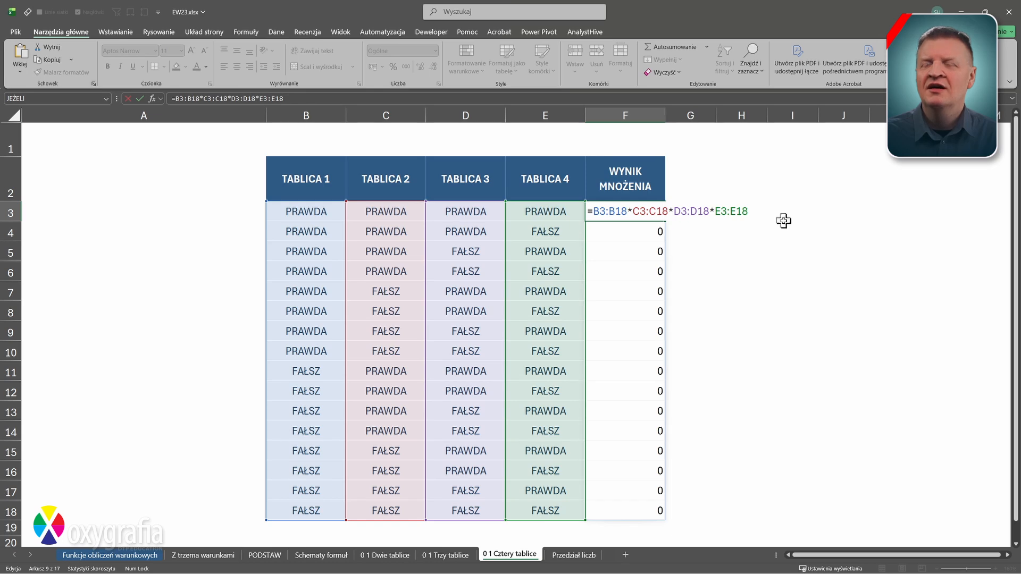
left_click(759, 211)
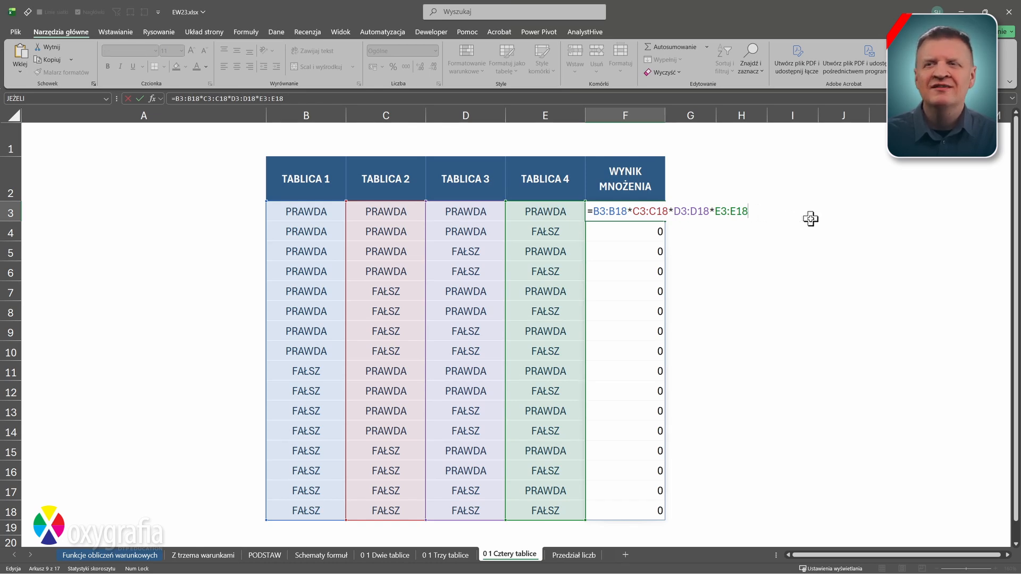
key("ctrl+Return")
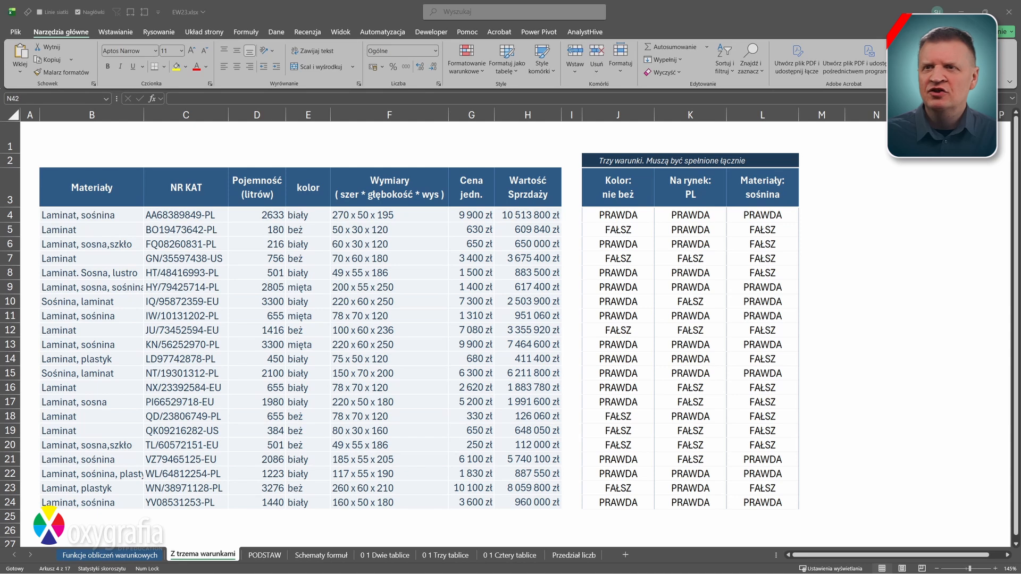
On the Z trzema warunkami sheet, enter =J4#*K4#*L4# in N4 to multiply the three condition columns
left_click(862, 215)
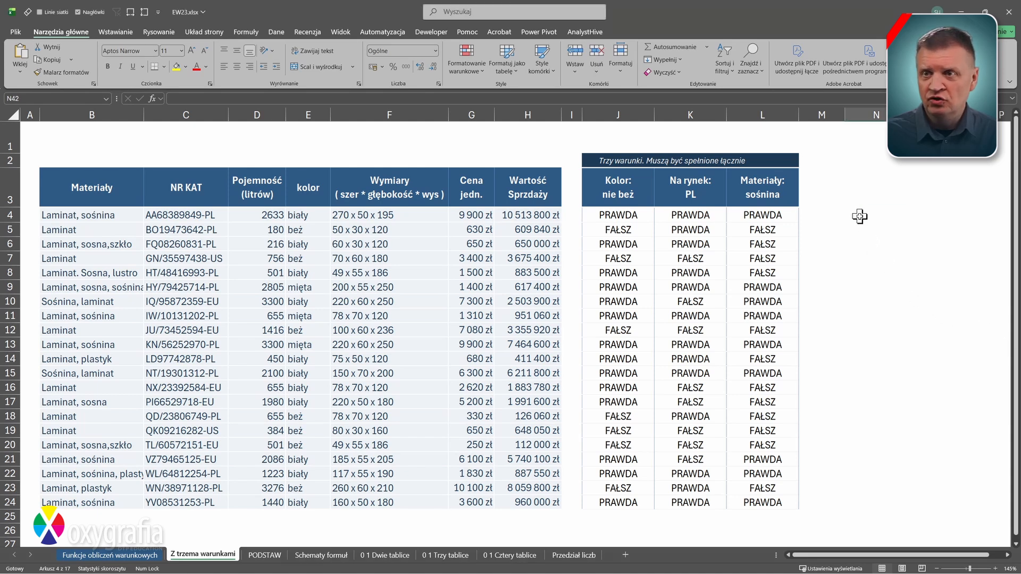
type("=")
left_click(646, 215)
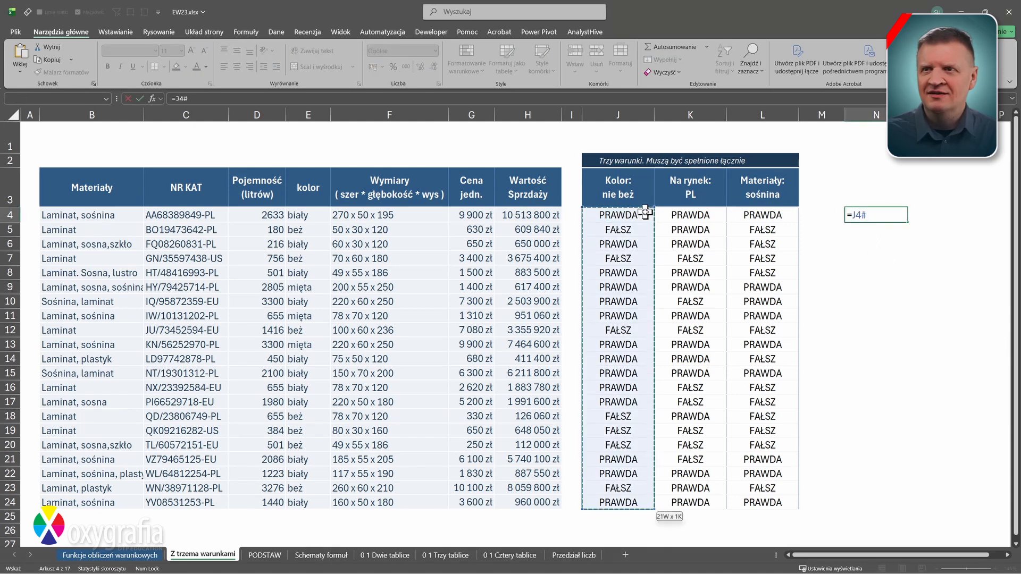
type("*")
left_click(680, 216)
type("*")
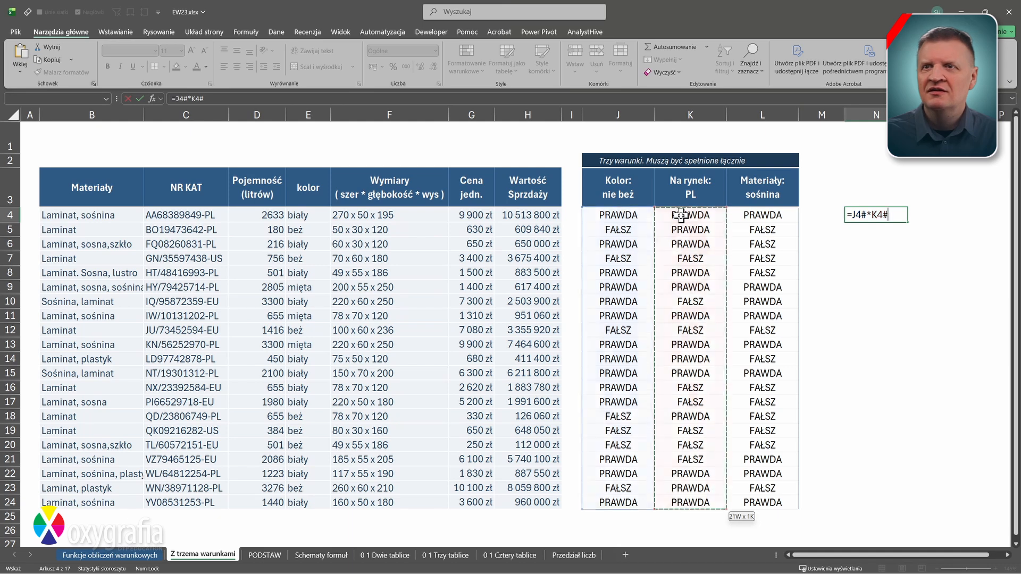
left_click(749, 214)
type("#")
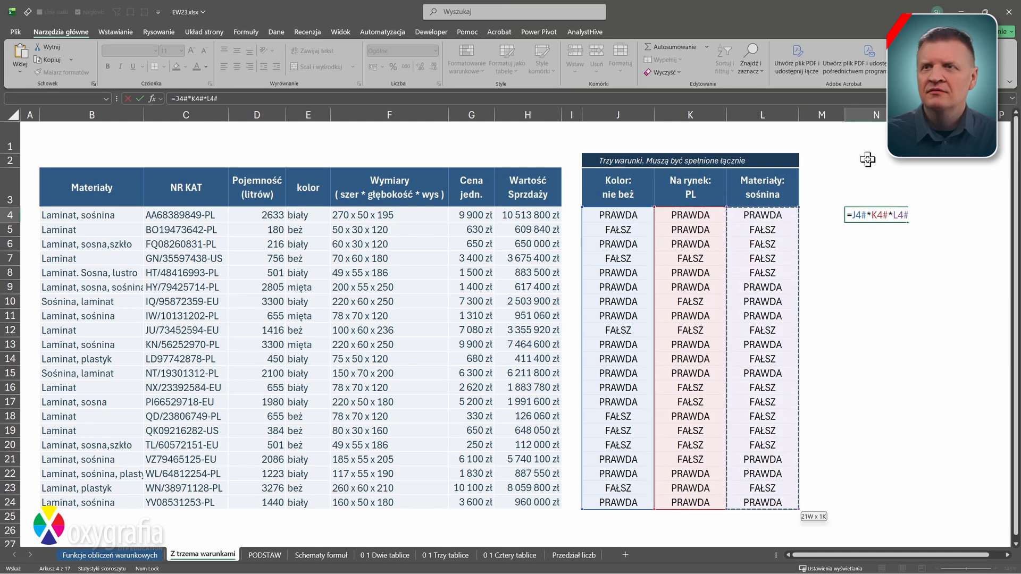
key("Return")
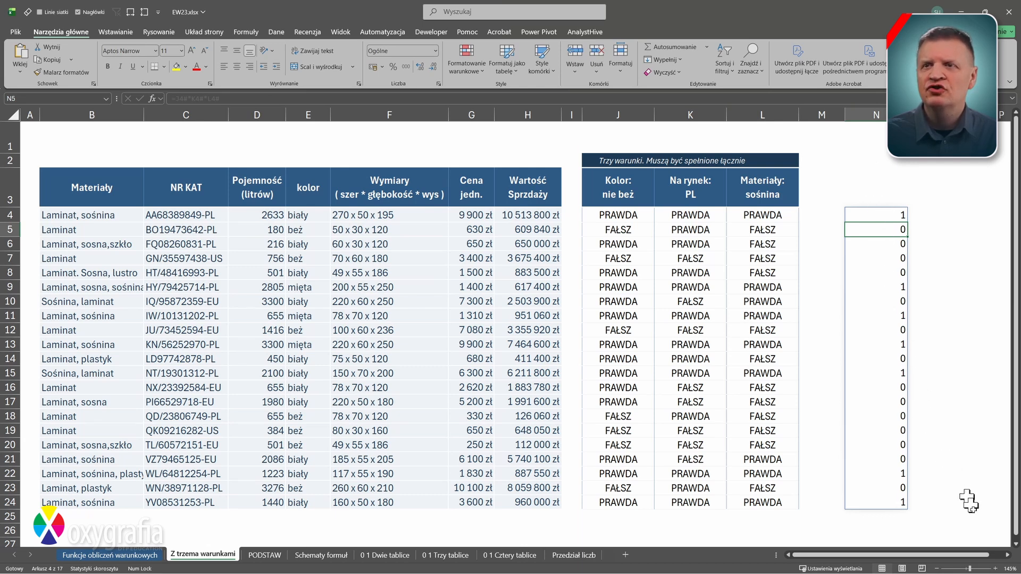
Delete the multiplication formula from N4
left_click(1007, 555)
left_click(1006, 555)
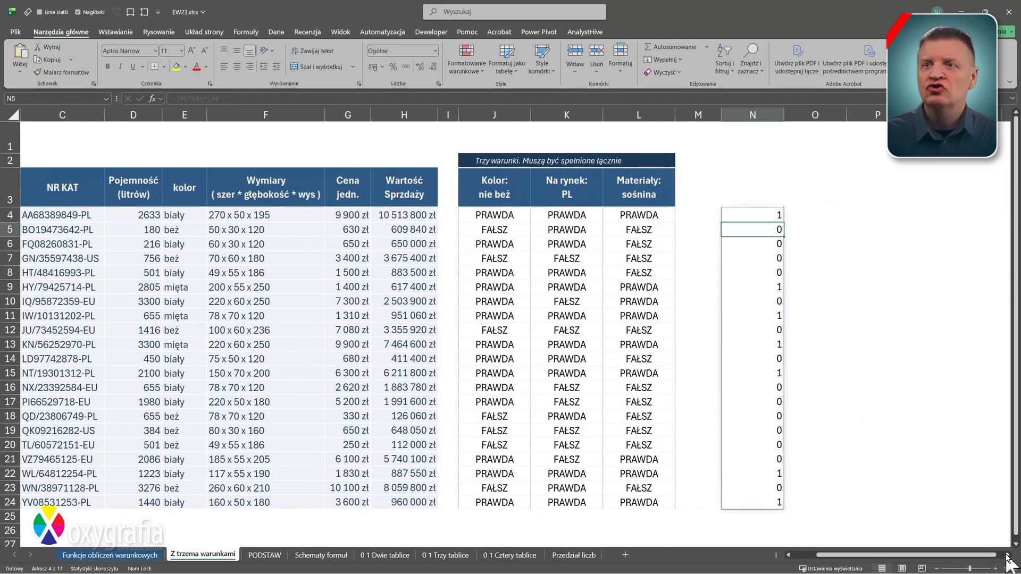
left_click(1007, 554)
left_click(1007, 554)
left_click(1007, 555)
left_click(1007, 555)
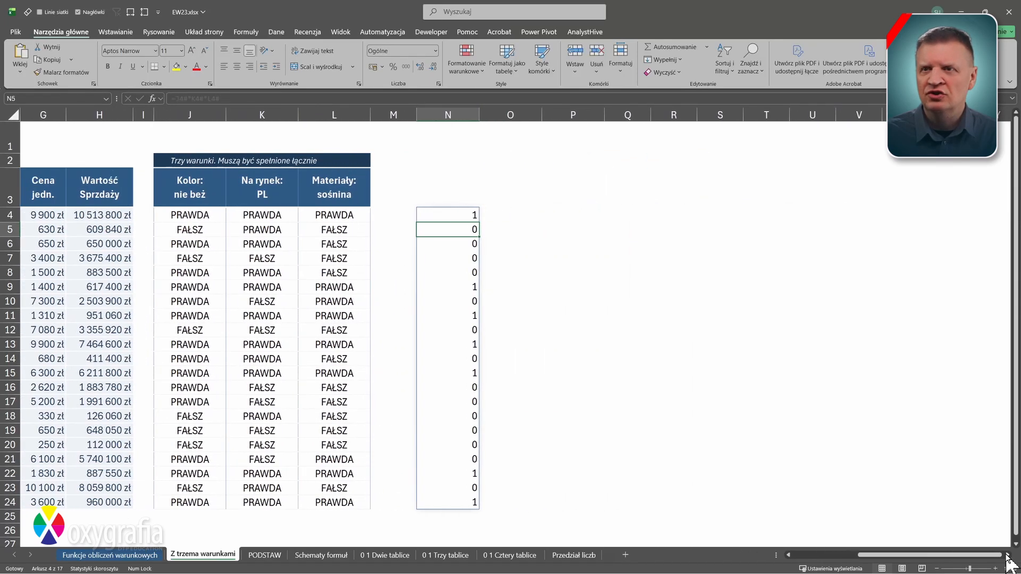
left_click(468, 214)
key("Delete")
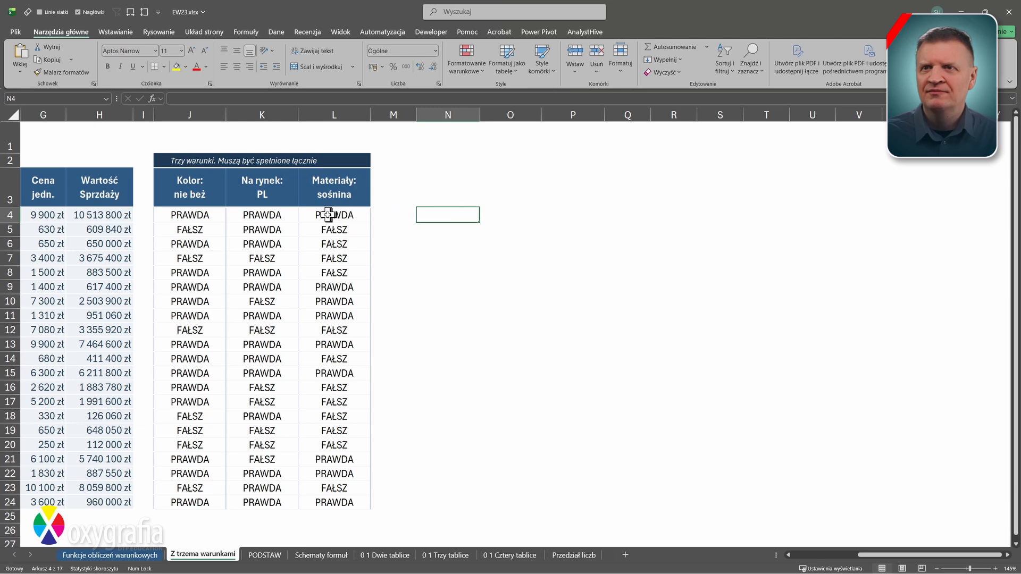
Copy the formula text =E4:E24<>"beż" from J4 and paste it into N4 in edit mode
left_click(211, 215)
double_click(211, 215)
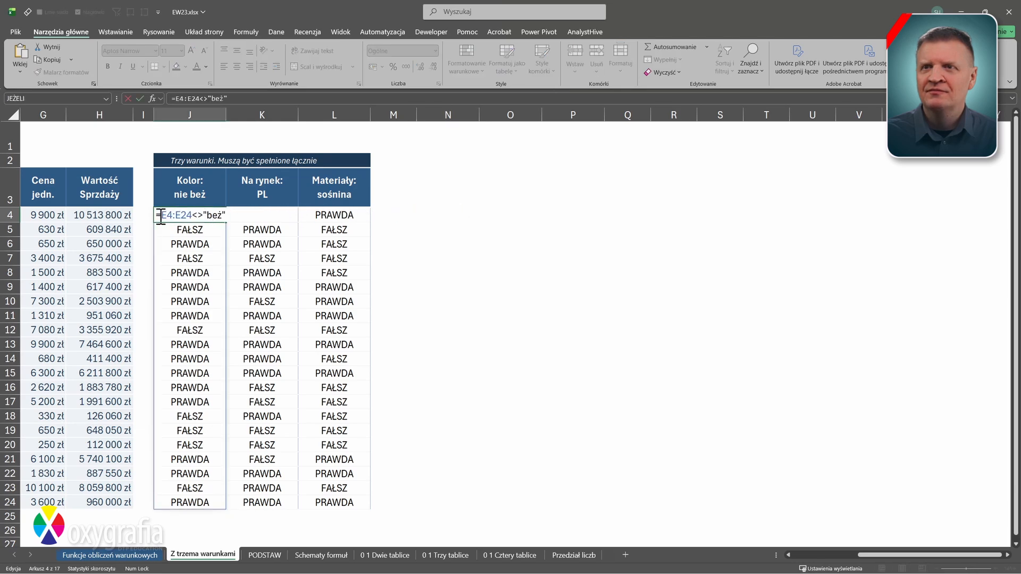
left_click_drag(156, 215, 232, 215)
key("ctrl+c")
key("Escape")
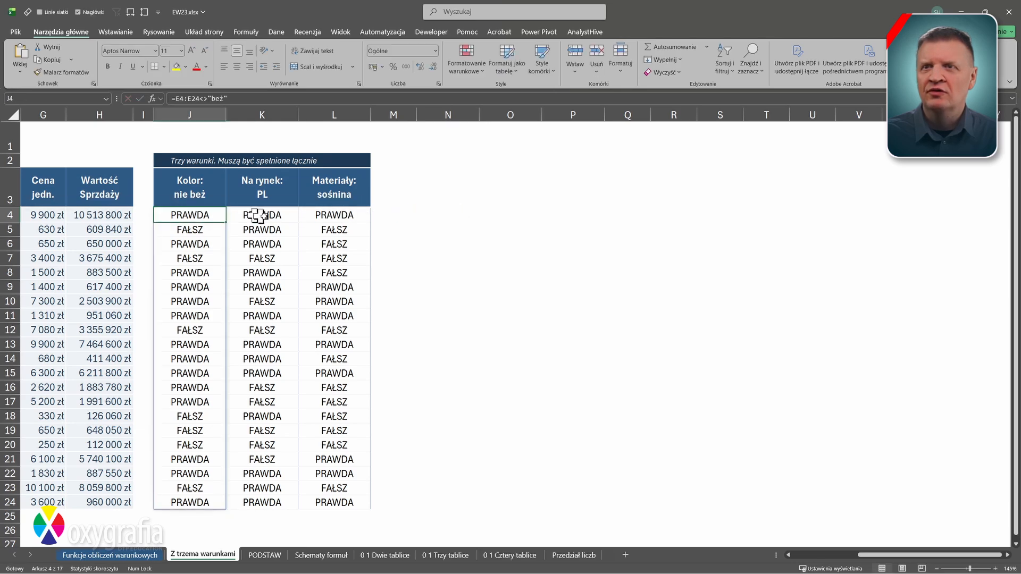
left_click(445, 215)
double_click(446, 215)
key("ctrl+v")
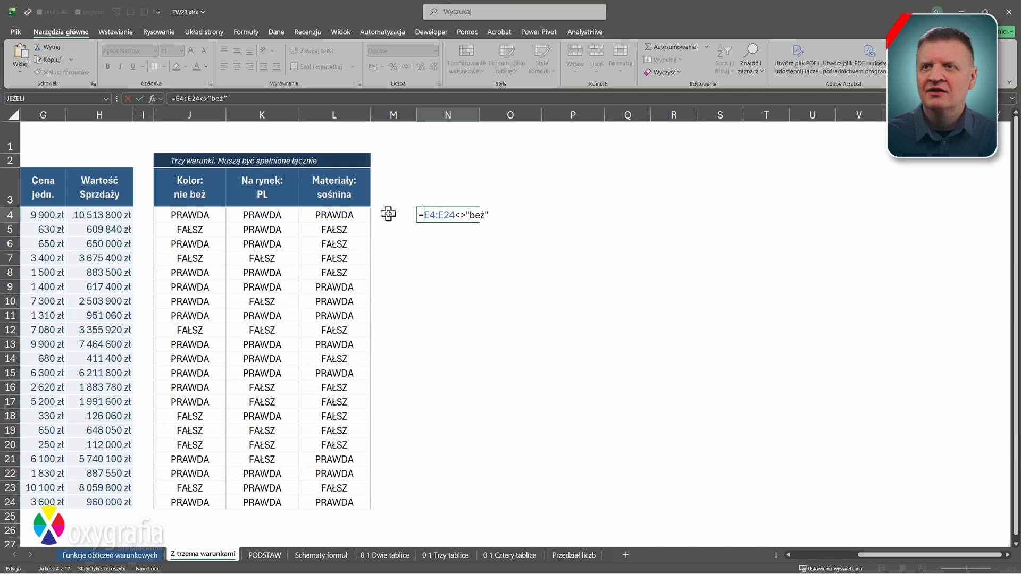
Confirm the formula in N4 and copy the condition text PRAWY(C4:C24;2)="pl" from K4 without its equals sign
key("Return")
double_click(274, 215)
left_click_drag(234, 215, 341, 215)
key("ctrl+c")
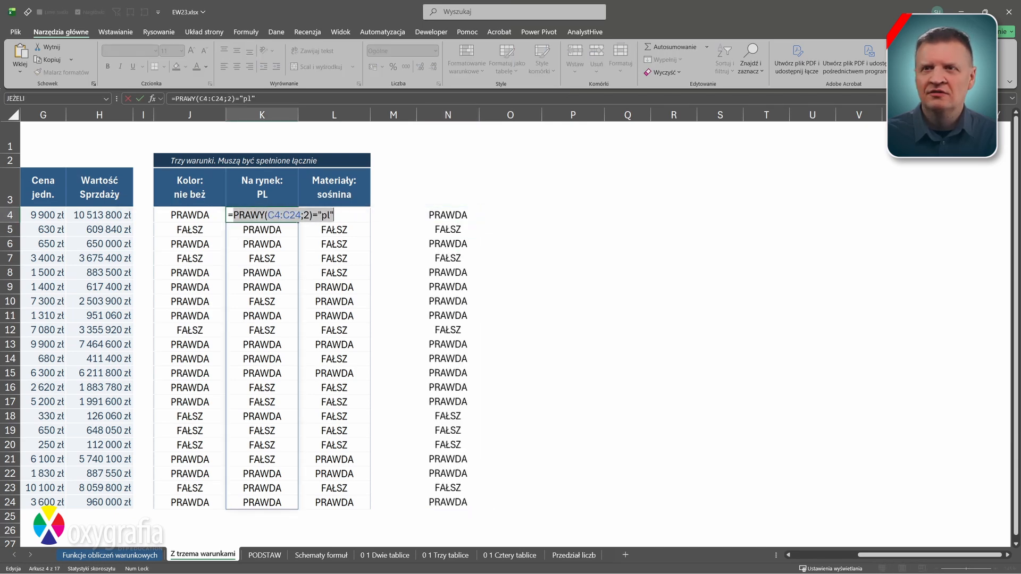
key("Escape")
In N4, enclose the E4:E24<>"beż" condition in parentheses and multiply it by (PRAWY(C4:C24;2)="pl")
double_click(424, 215)
type("(")
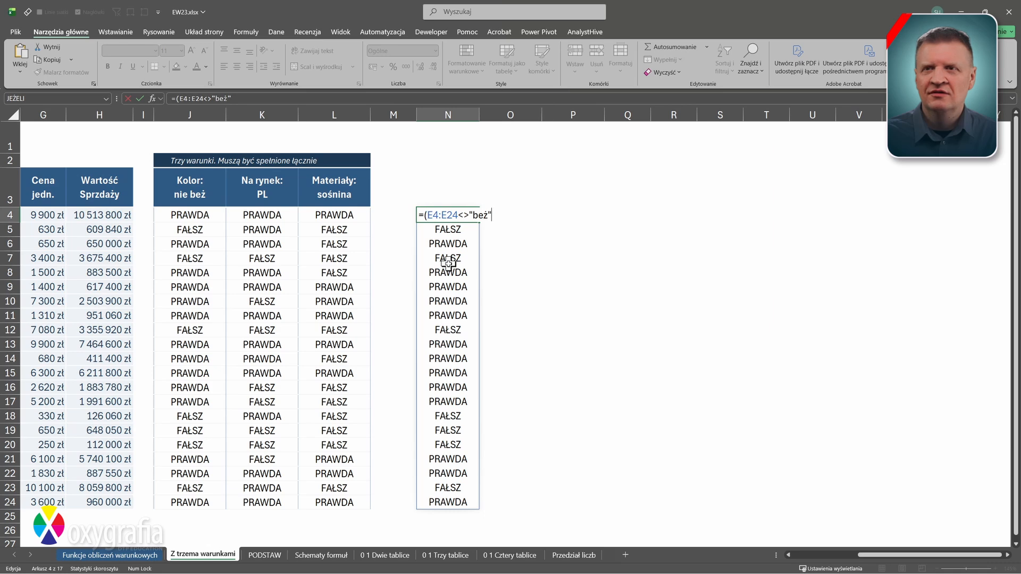
type(") * (")
key("ctrl+v")
type(")")
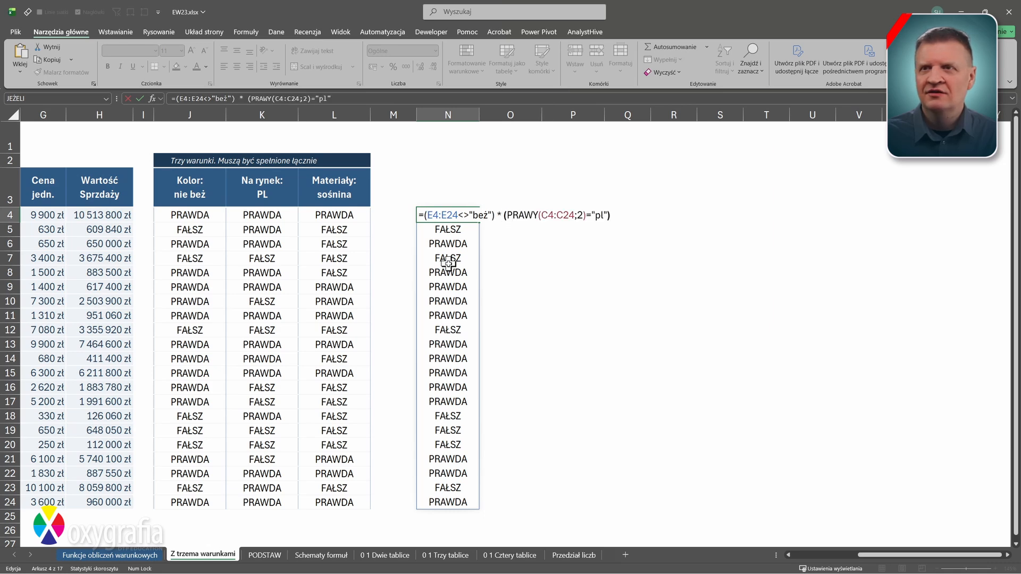
key("Return")
Copy the condition text B4:B24<>PODSTAW(B4:B24;"ośnina";"cokolwiek") from L4, leaving that cell's formula as it is
double_click(365, 221)
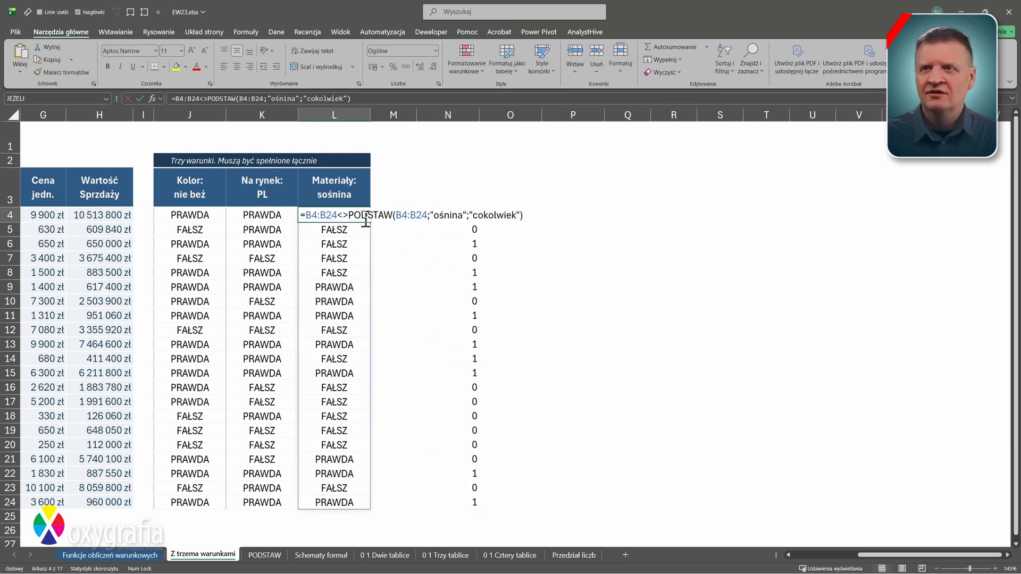
left_click_drag(306, 218, 387, 218)
key("Escape")
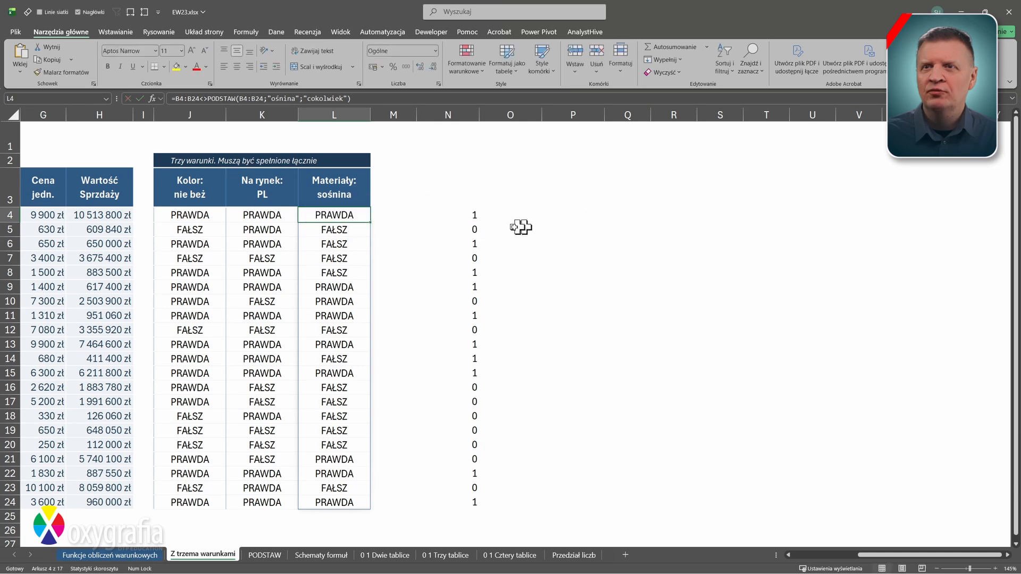
Multiply the formula in N4 by a third parenthesised condition, (B4:B24<>PODSTAW(B4:B24;"ośnina";"cokolwiek"))
double_click(471, 216)
left_click(611, 214)
type("*")
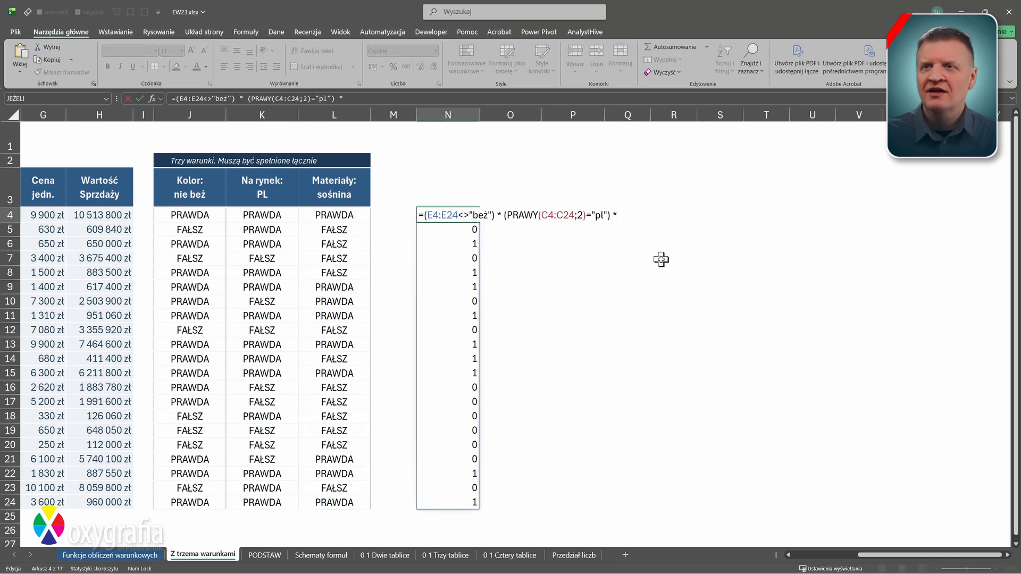
type(" (")
type("B4:B24<>PODSTAW(B4:B24;\"ośnina\";\"cokolwiek\")")
type(")")
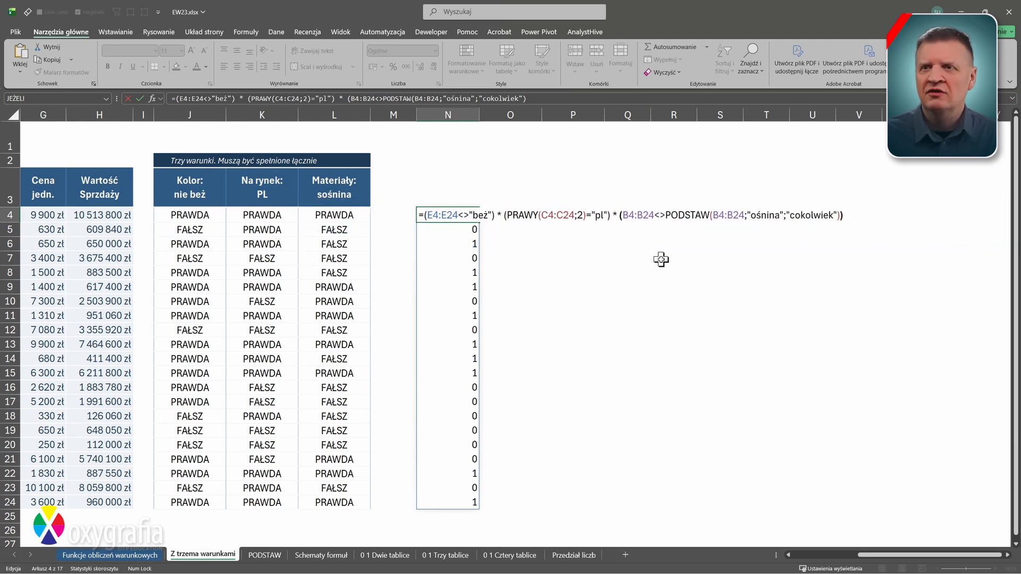
key("Return")
Delete columns J to M with the three helper conditions and select the combined formula cell J4
left_click_drag(199, 114, 394, 114)
key("ctrl+minus")
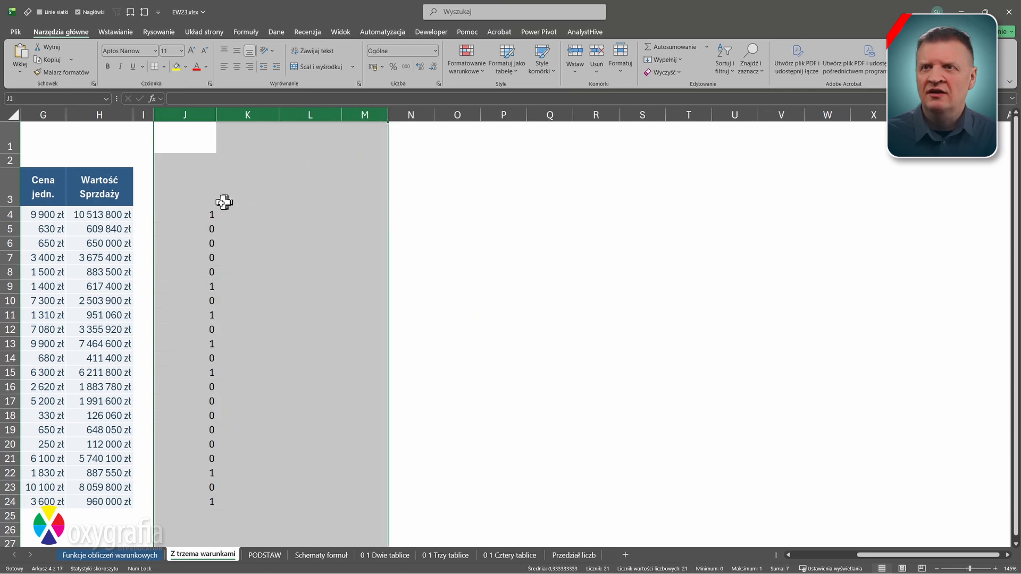
key("ctrl+Down")
scroll(252, 182, "left", 3)
scroll(252, 181, "left", 1)
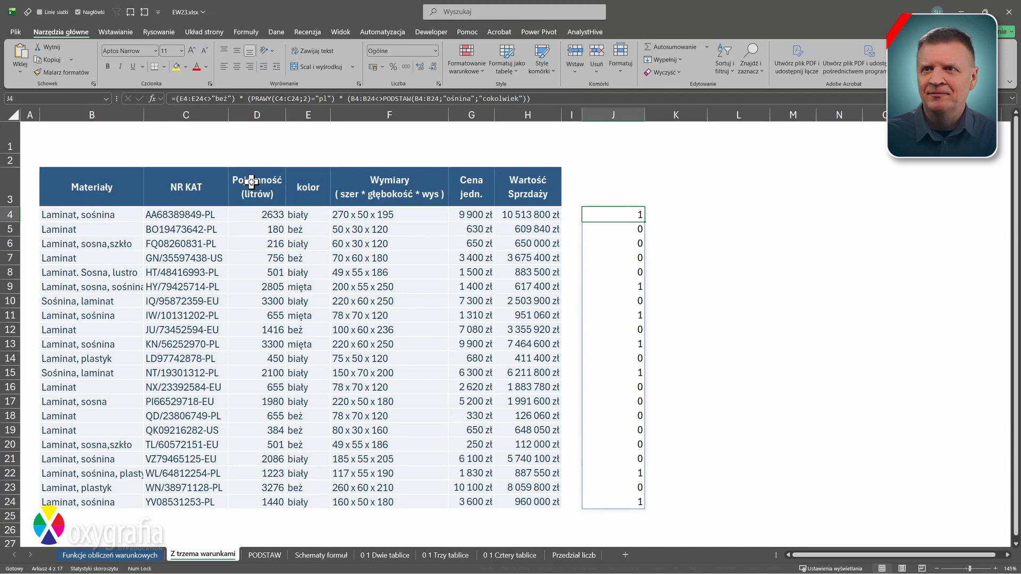
Turn on filtering for the range B3:J24, covering the data table and the combined condition column
left_click_drag(80, 187, 138, 496)
left_click_drag(170, 504, 622, 504)
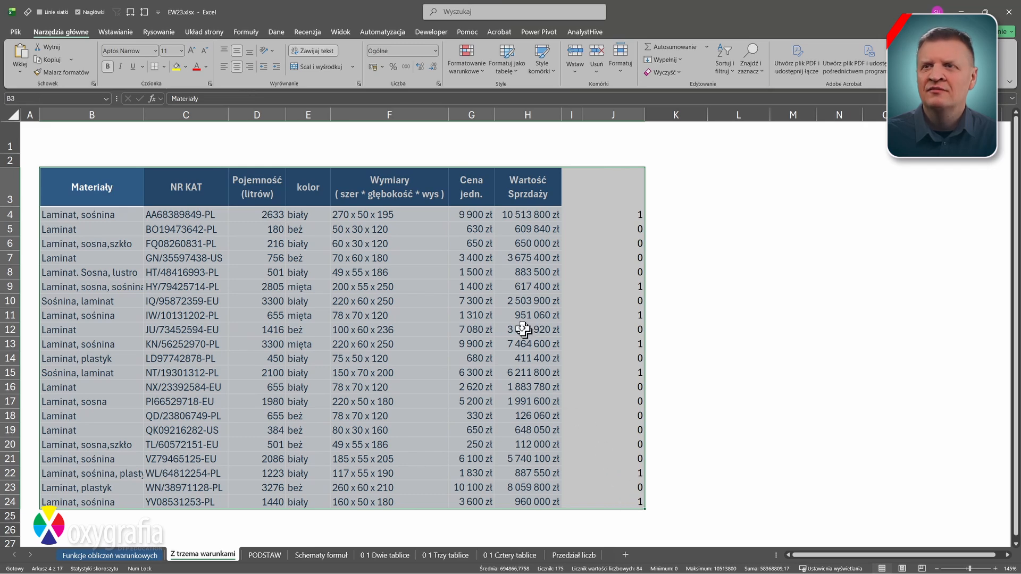
left_click(276, 32)
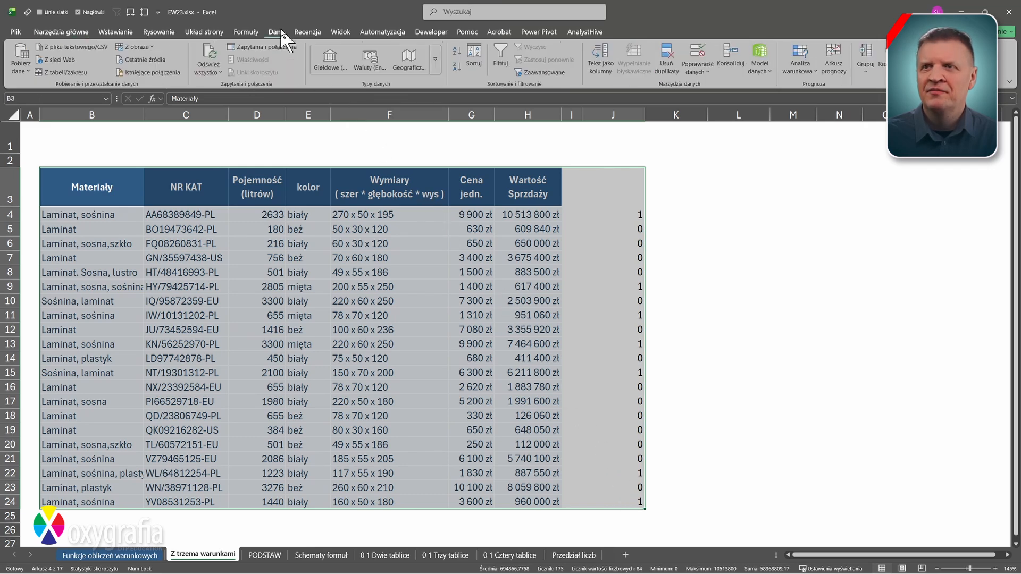
left_click(500, 59)
Filter column J to rows with the value 1 and select the visible sales values in column H to check their sum
left_click(631, 191)
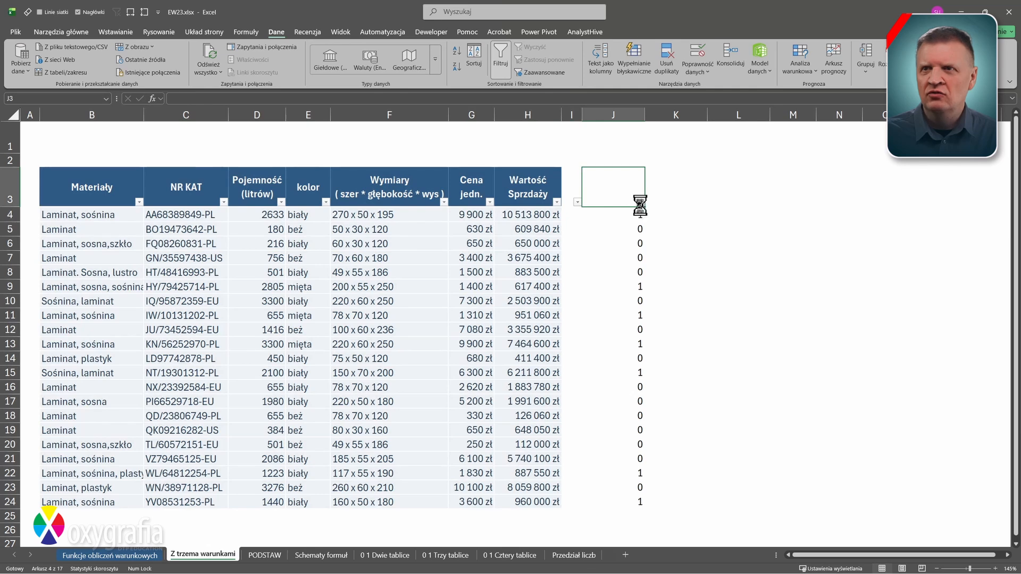
left_click(640, 202)
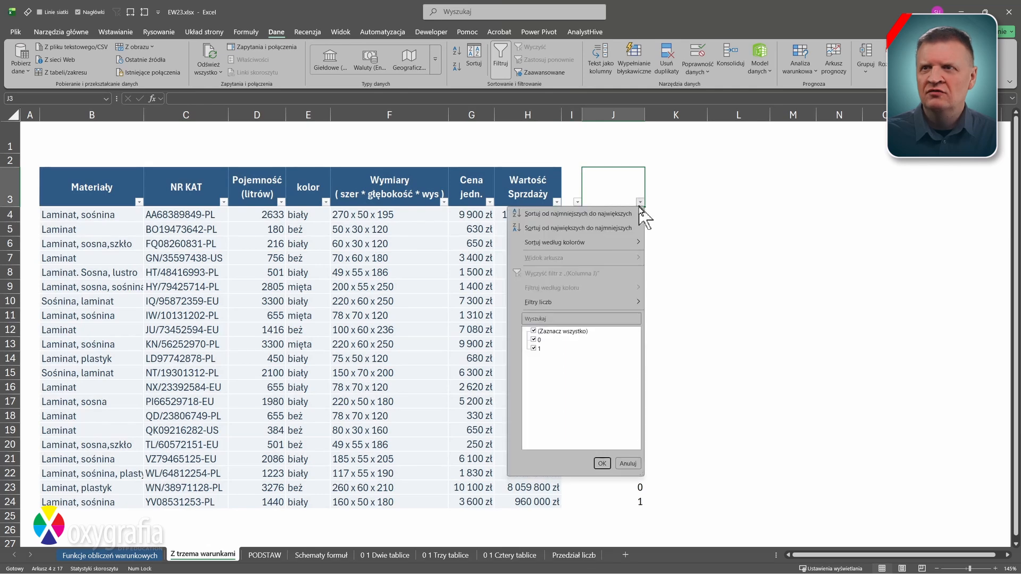
left_click(534, 340)
left_click(601, 463)
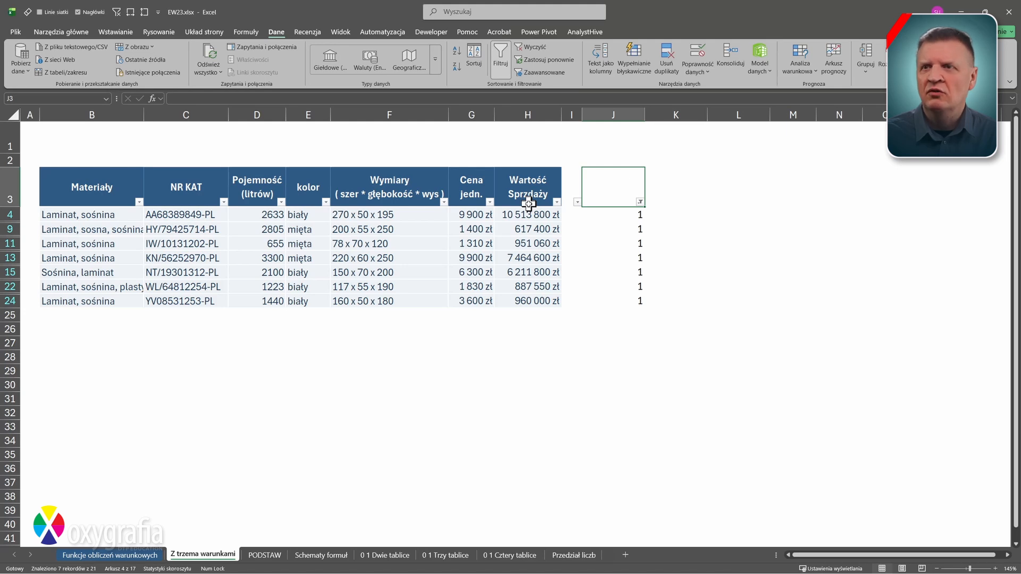
left_click_drag(528, 214, 529, 302)
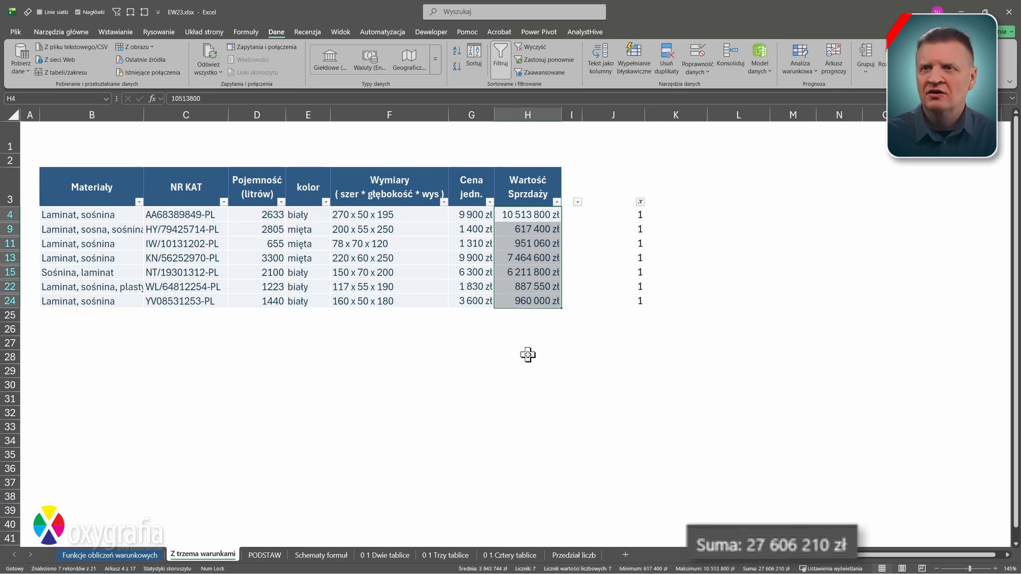
Switch to the browser to view the Microsoft help page for the FILTRUJ function, and return to Excel
key("alt+Tab")
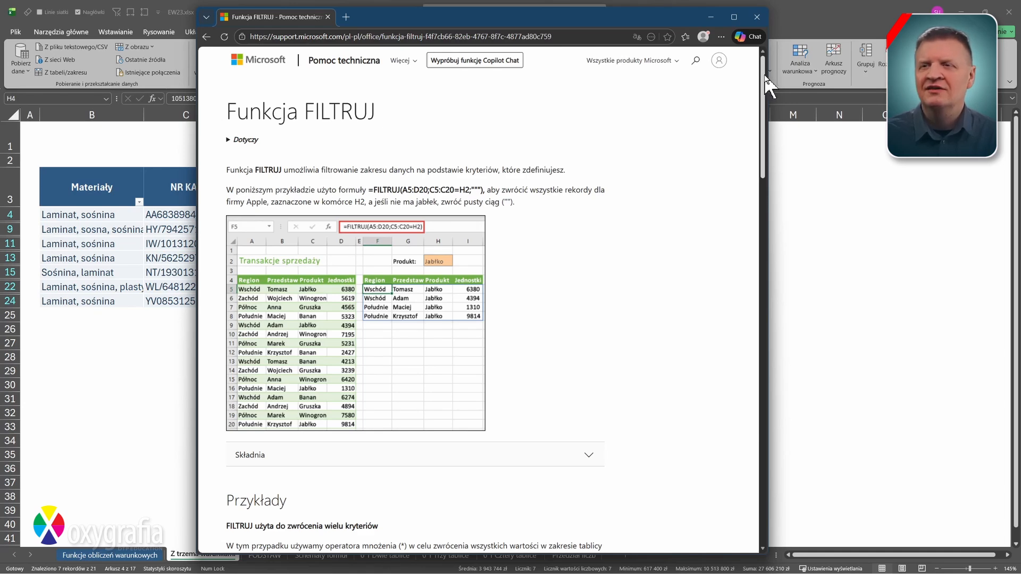
mouse_move(764, 74)
left_mouse_down()
mouse_move(744, 244)
mouse_move(757, 61)
left_mouse_up()
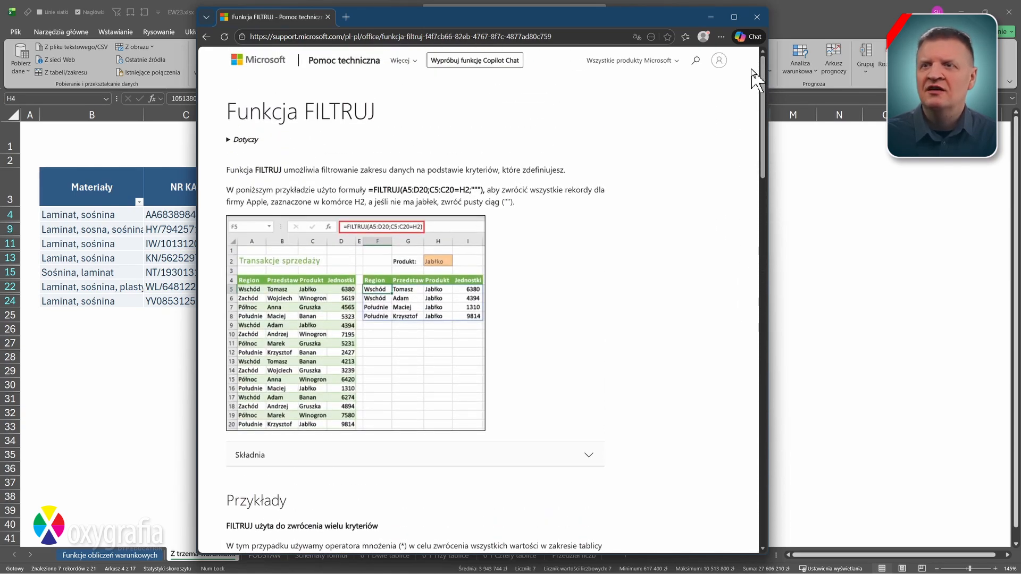
left_click(784, 31)
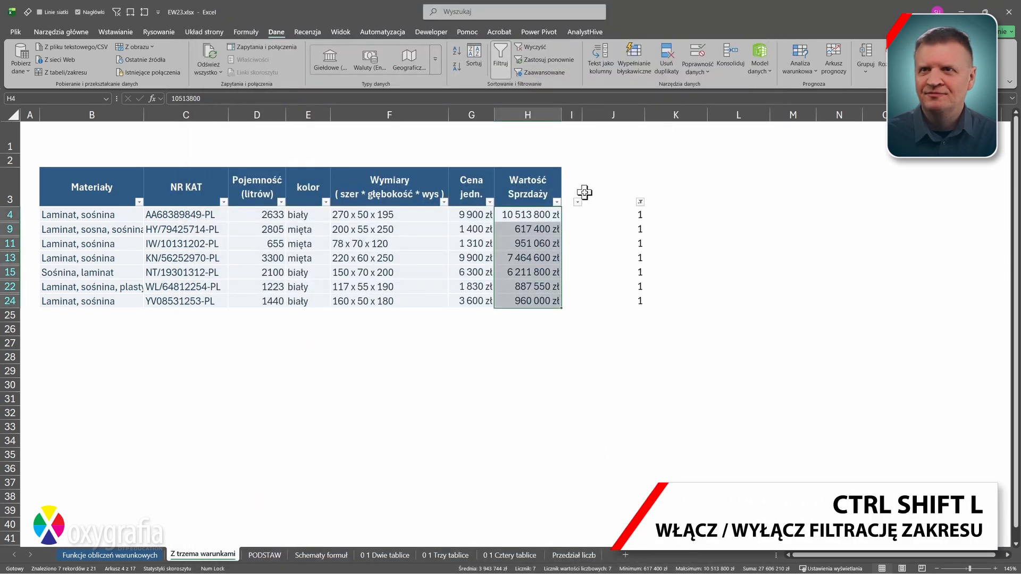
Turn off filtering on the data range so all rows are shown
key("ctrl+shift+l")
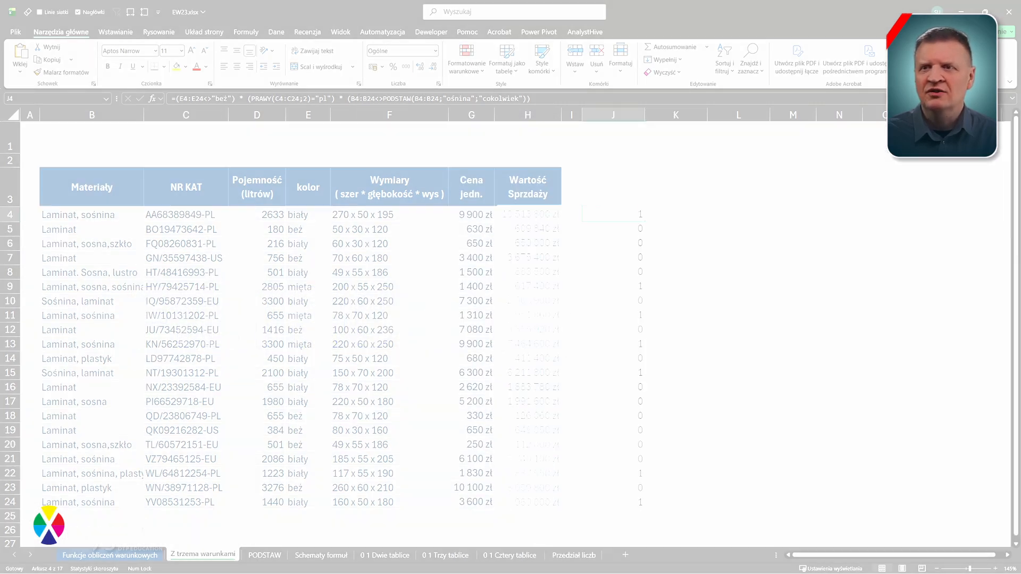
Enter =FILTRUJ(H4:H24;J4#) in L4 to filter the sales values by the combined condition column
left_click(744, 214)
type("=filt")
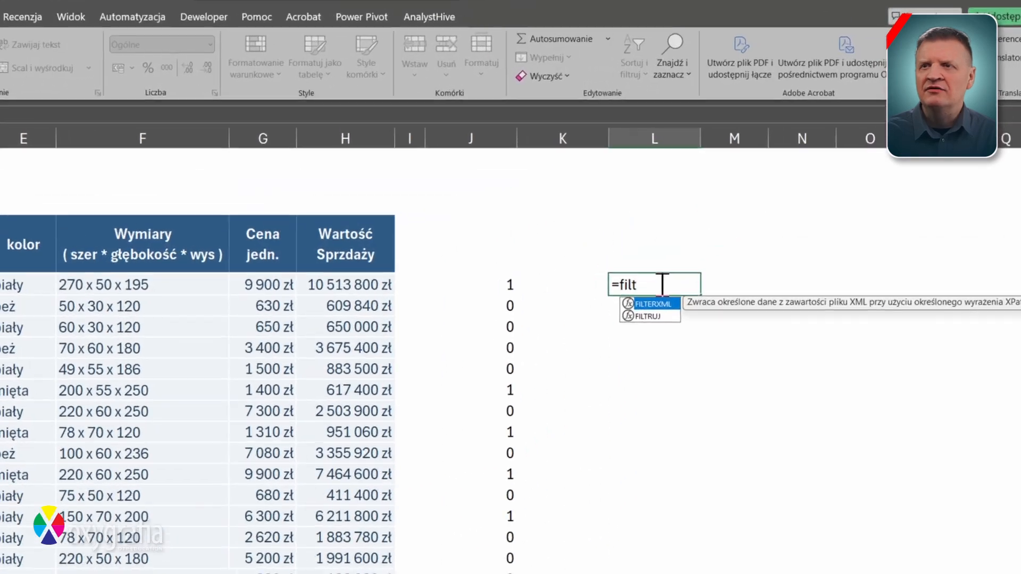
key("Tab")
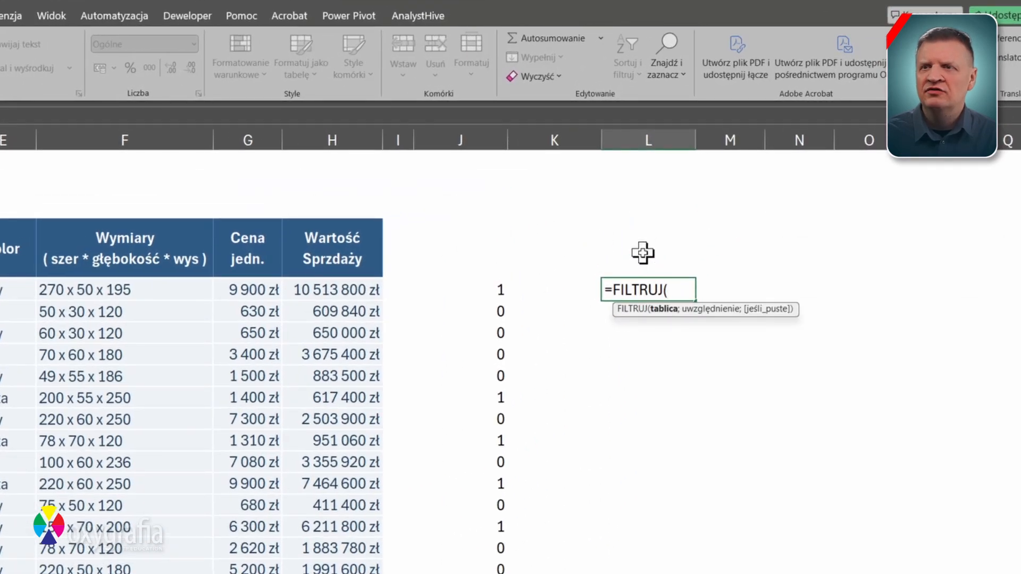
left_click(366, 287)
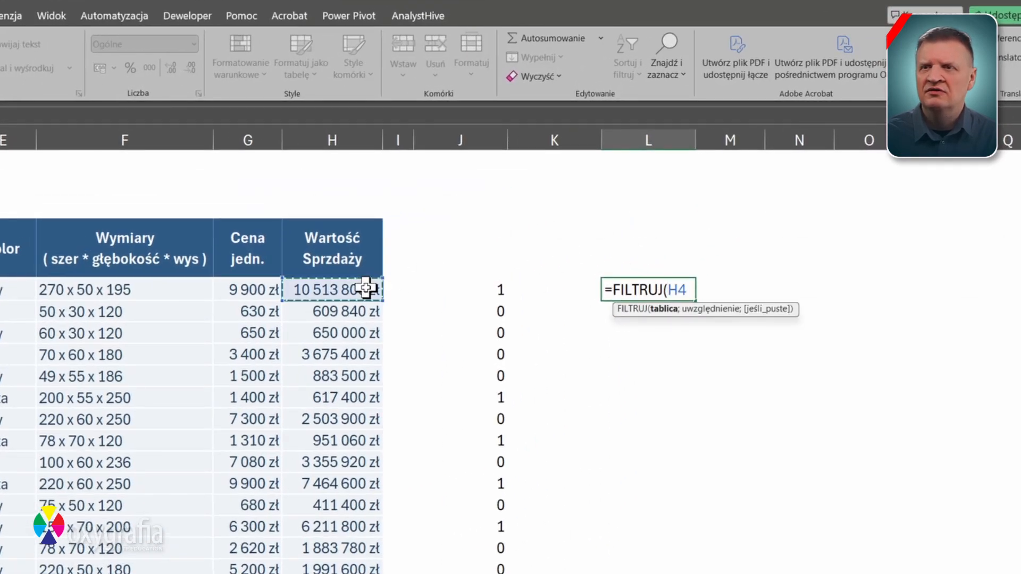
key("ctrl+shift+Down")
type(";")
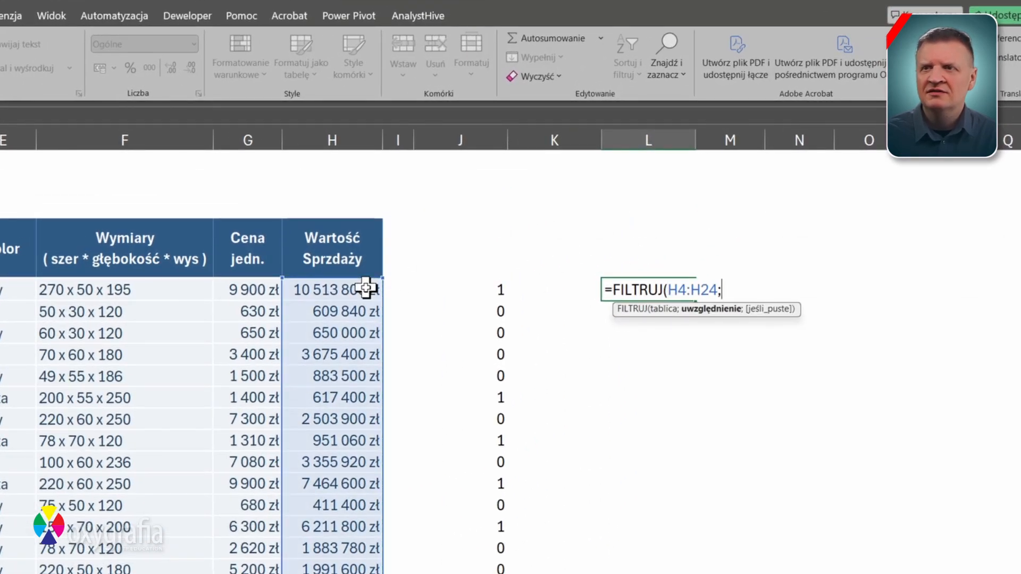
left_click(487, 288)
type(")")
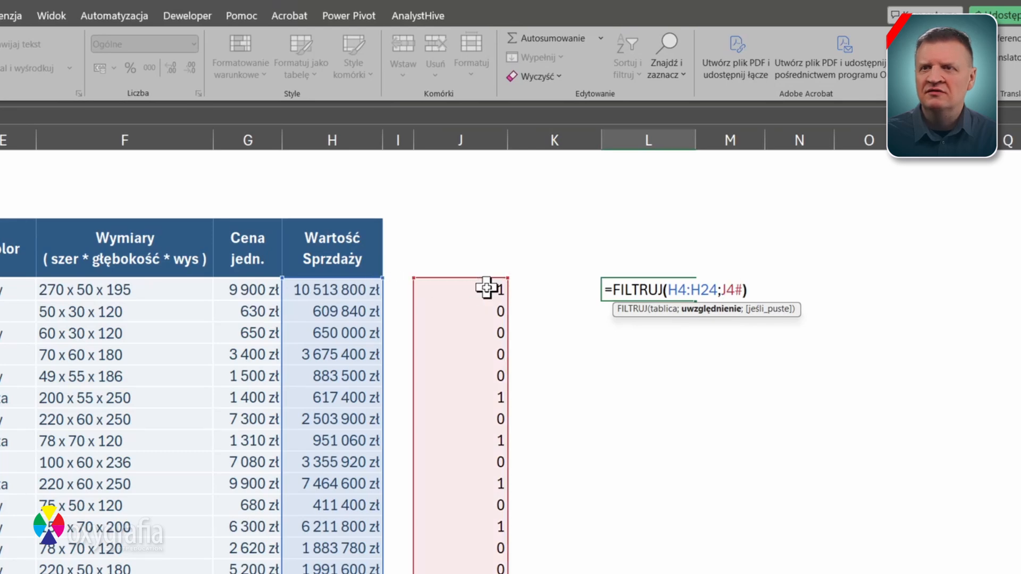
key("Return")
Delete the FILTRUJ formula from L4
left_click(633, 287)
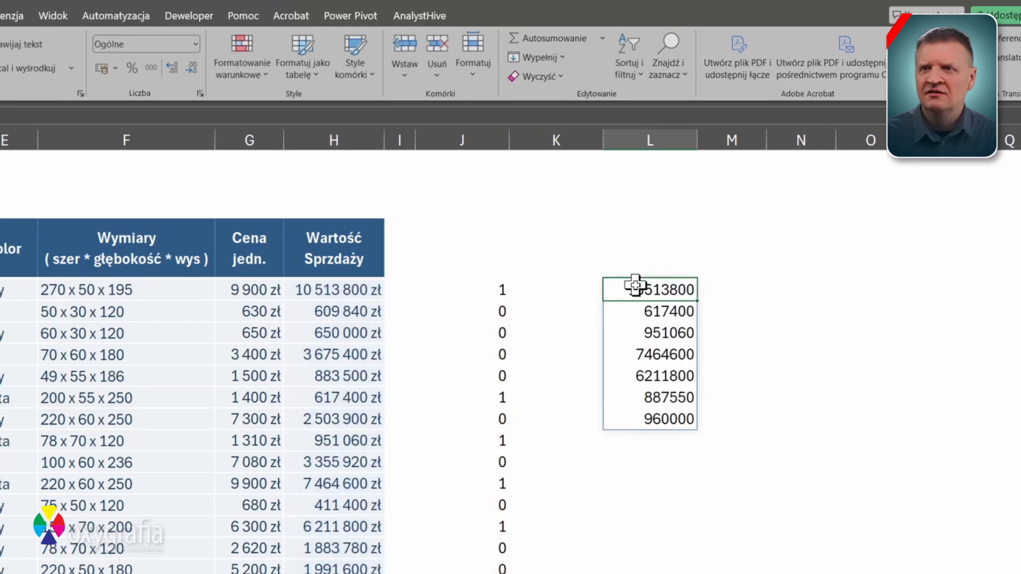
key("Delete")
Wrap the multiplied conditions in J4 in FILTRUJ, with H4:H24 as the array and the conditions as the include argument
scroll(510, 351, "right", 1)
scroll(502, 365, "right", 1)
left_click(269, 289)
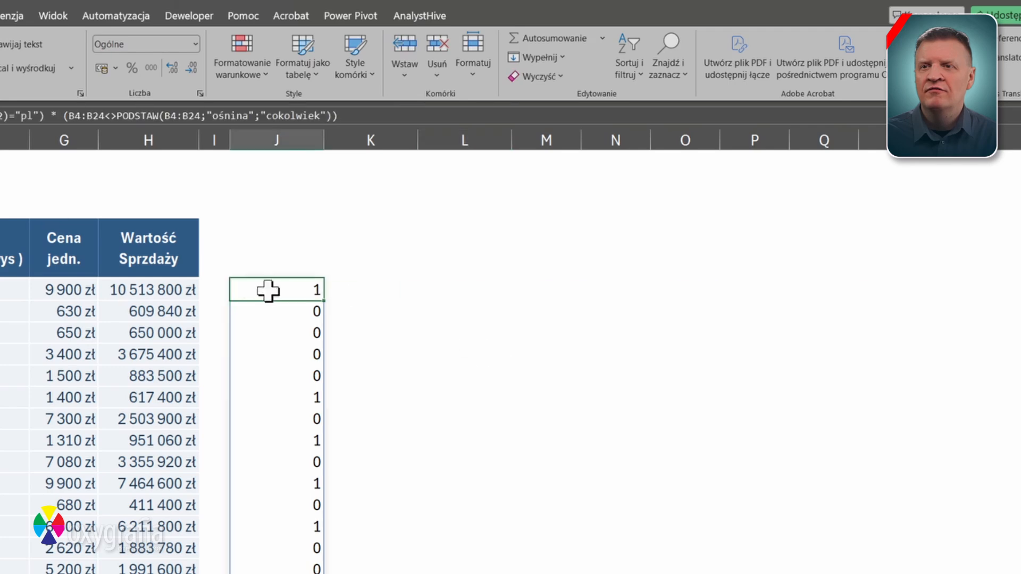
double_click(244, 292)
type("FIL")
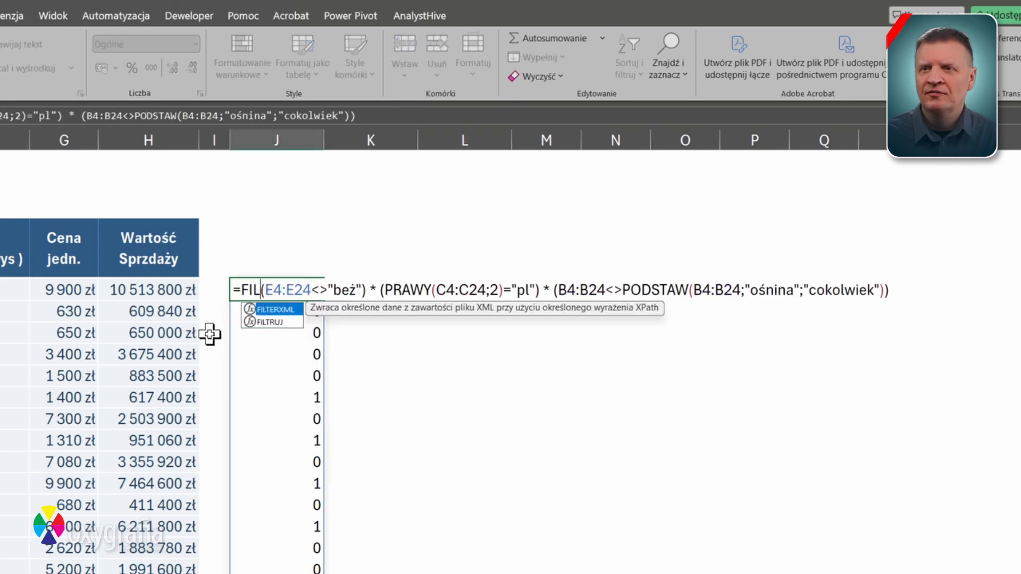
key("Down")
key("Tab")
left_click(175, 290)
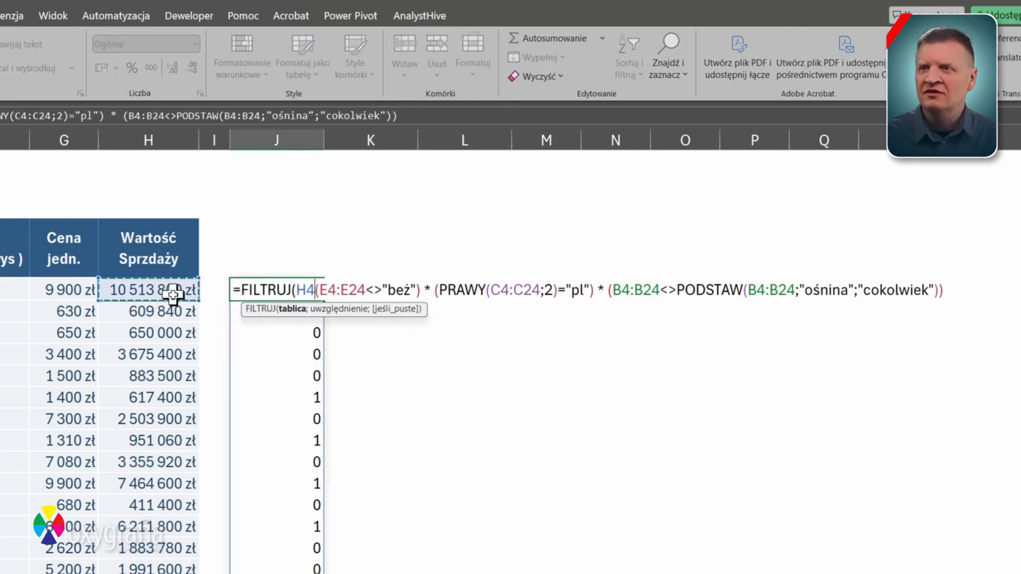
key("ctrl+shift+Down")
type(";")
key("End")
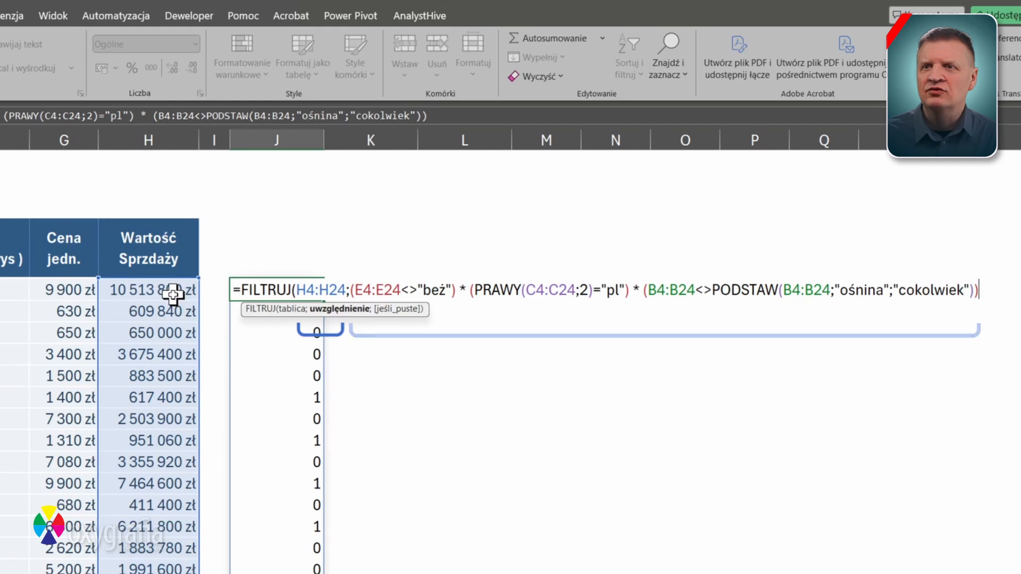
type(")")
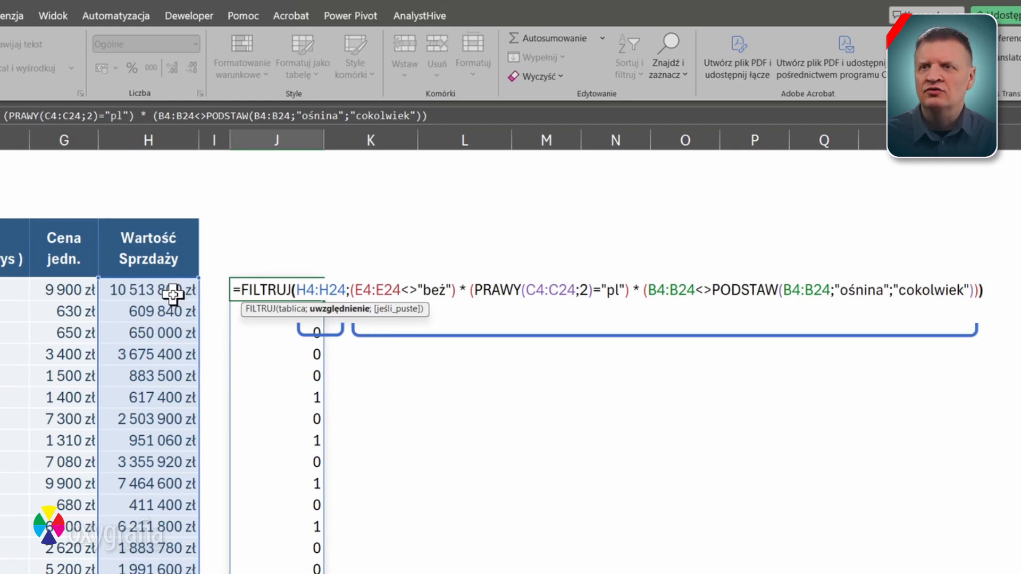
key("Return")
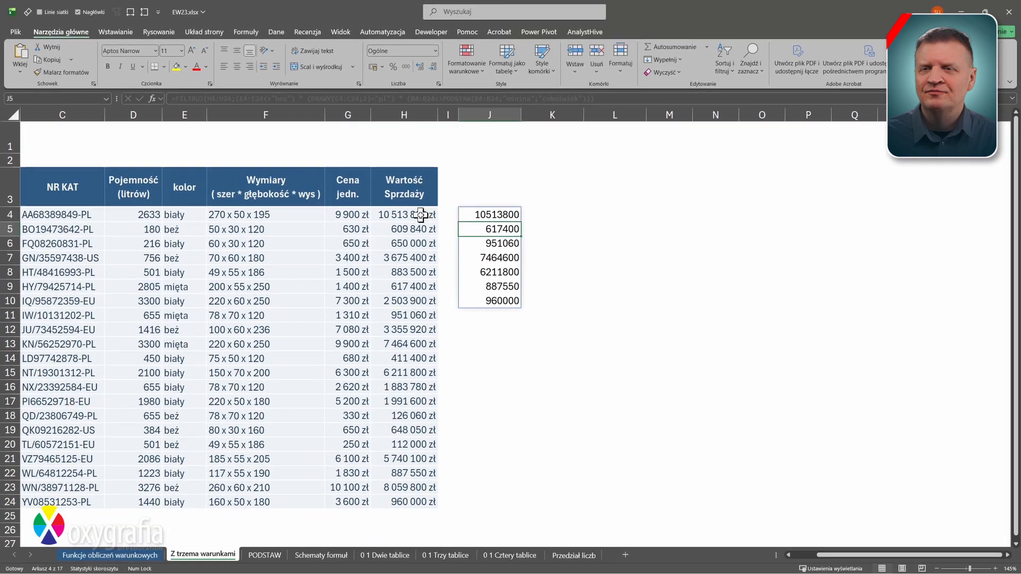
Copy the FILTRUJ formula from J4 into K4 with its cell references kept unchanged
left_click(1006, 555)
left_click(1006, 555)
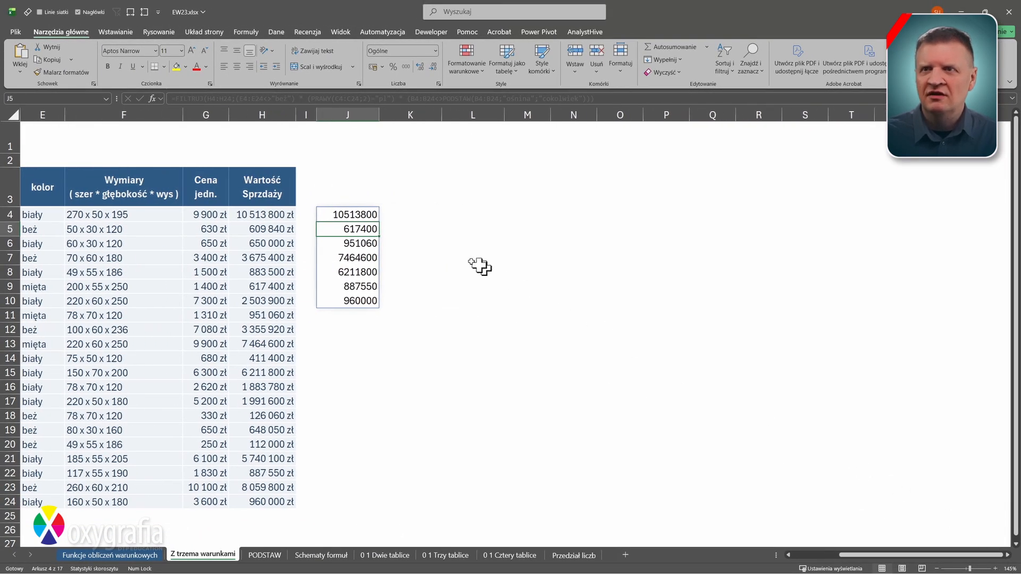
left_click(365, 215)
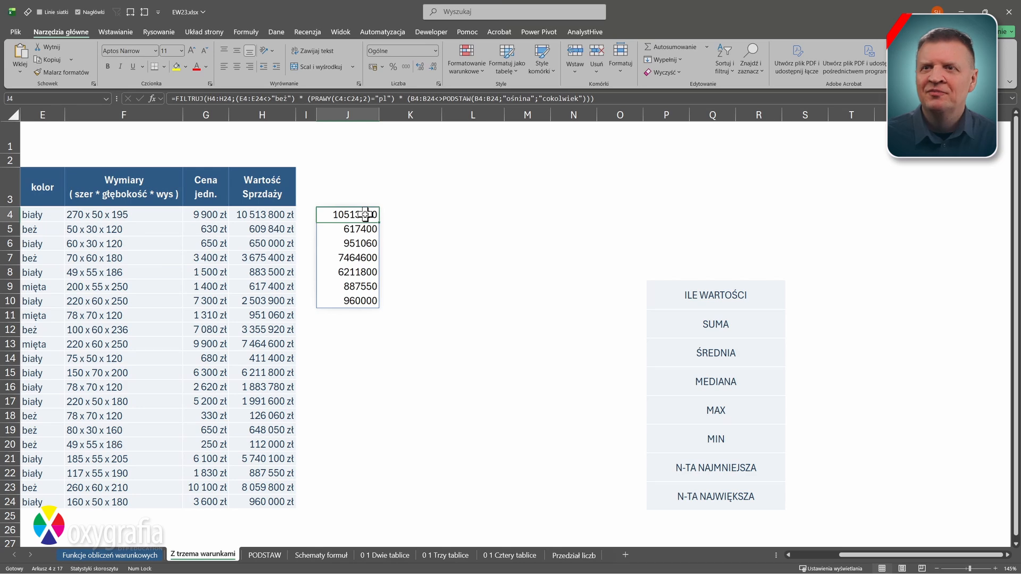
double_click(366, 214)
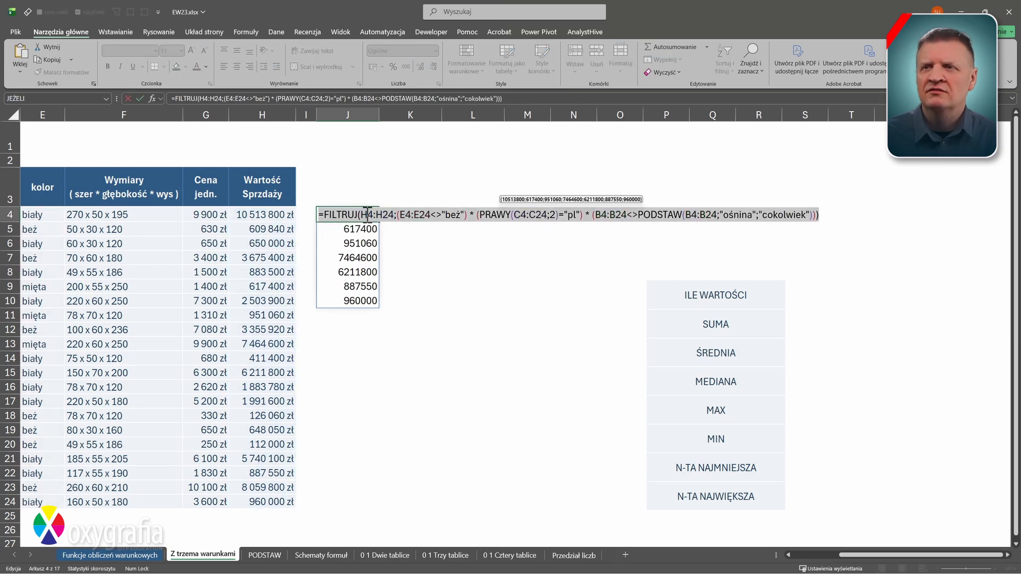
key("Escape")
left_click(392, 214)
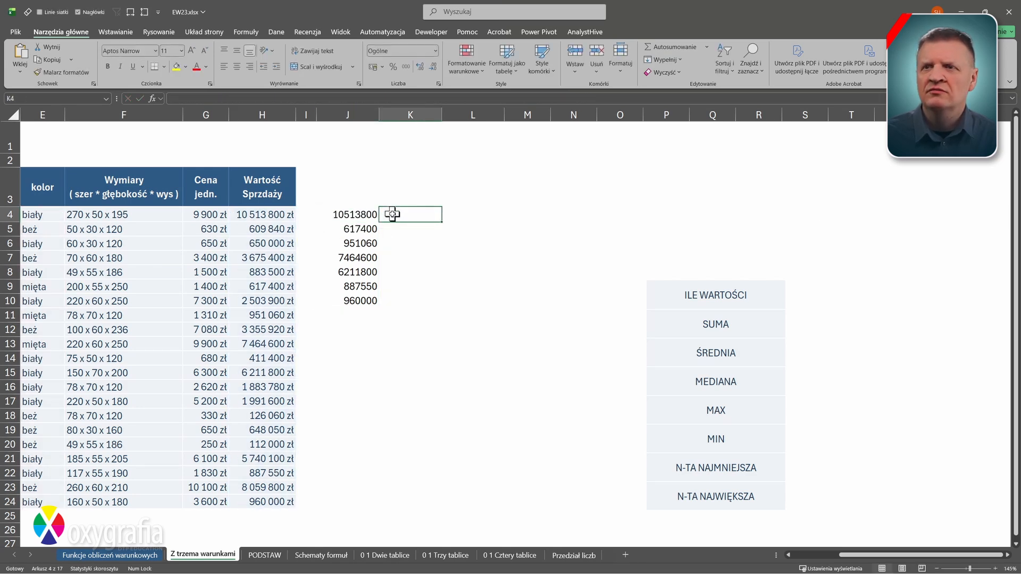
type("=FILTRUJ(H4:H24;(E4:E24<>\"beż\") * (PRAWY(C4:C24;2)=\"pl\") * (B4:B24<>PODSTAW(B4:B24;\"ośnina\";\"cokolwiek\")))")
key("ctrl+Return")
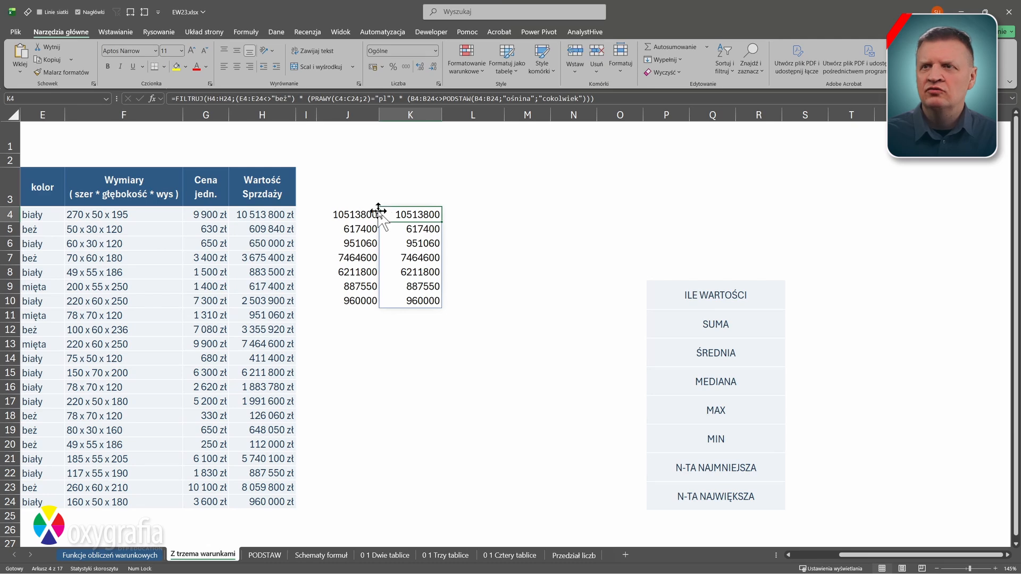
Wrap the FILTRUJ formula in J4 in SORTUJ to sort the filtered sales values in ascending order
double_click(348, 210)
left_click(321, 214)
type("SORTUJ(")
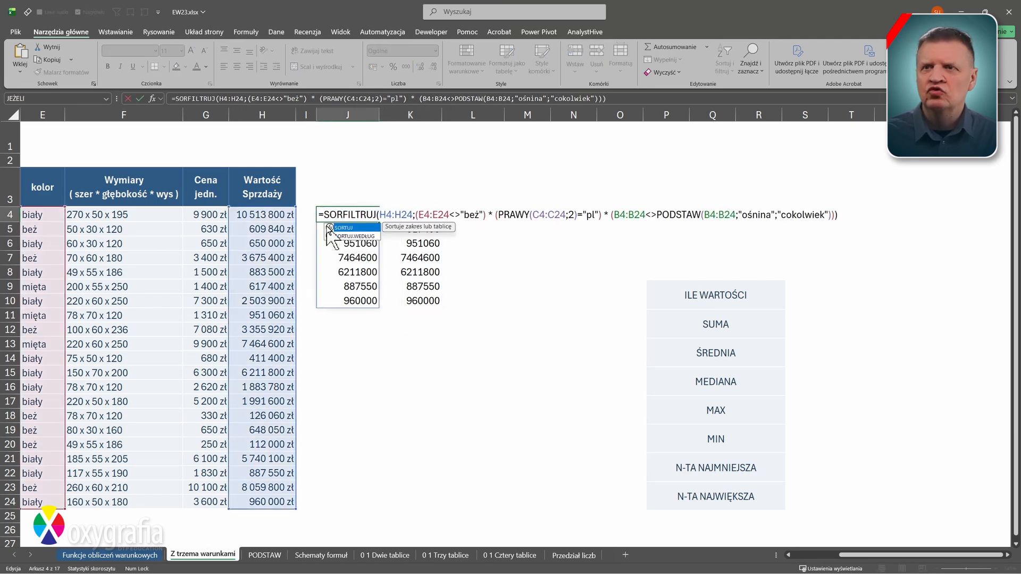
key("Return")
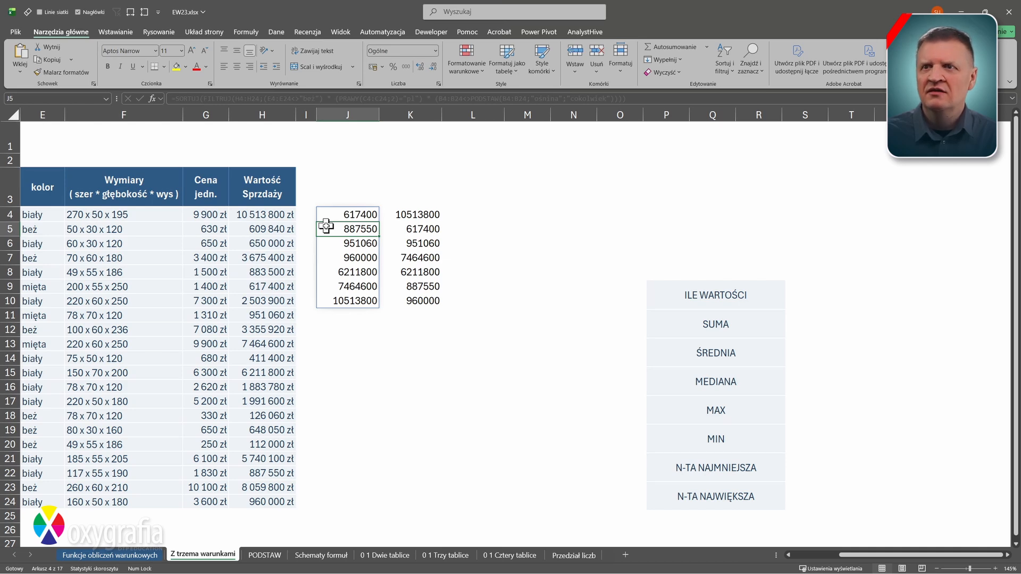
left_click(328, 214)
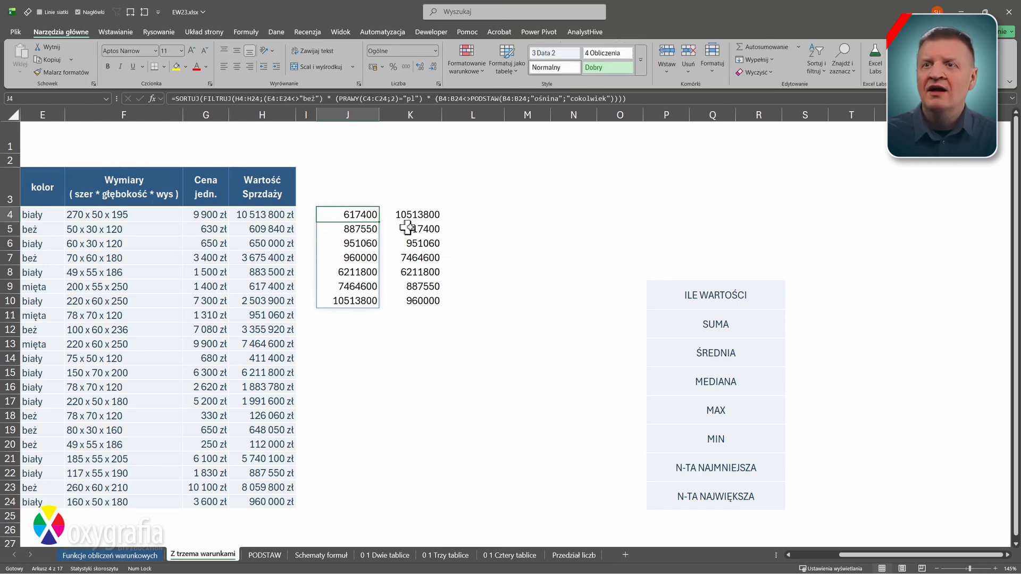
Wrap the FILTRUJ formula in K4 in ILE.LICZB to count the filtered sales values
left_click(433, 214)
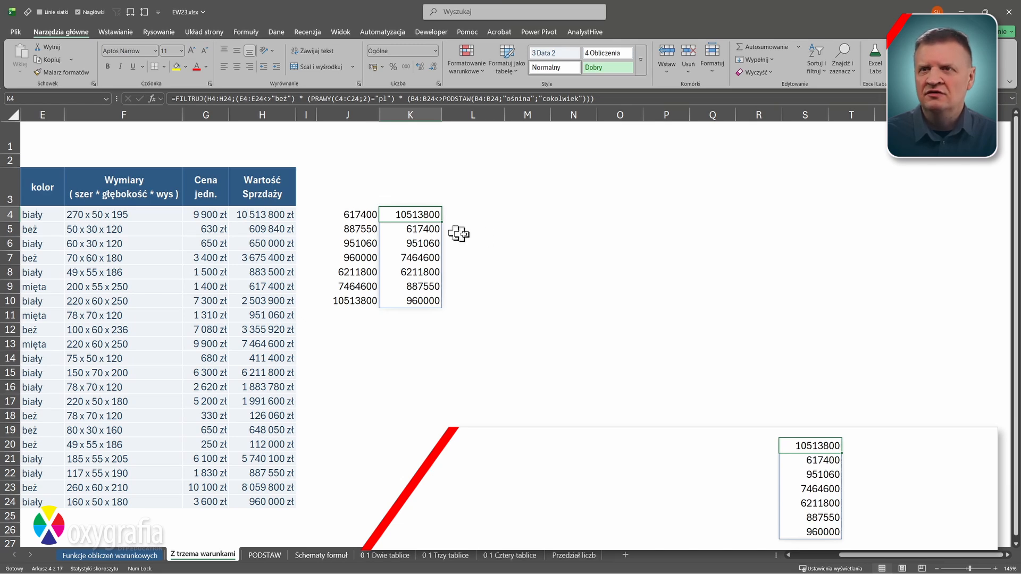
double_click(384, 216)
type("ILE")
key("Tab")
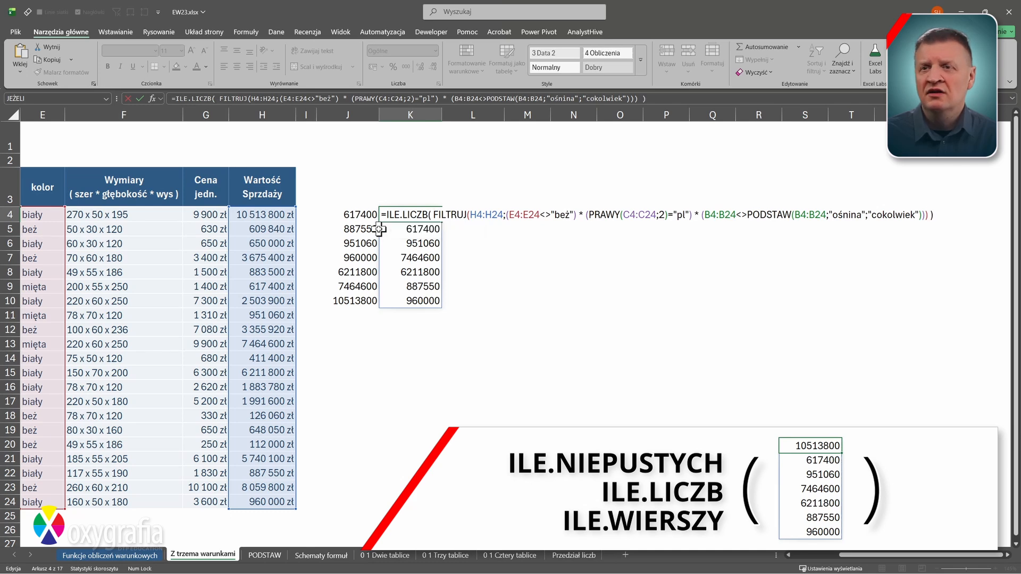
key("Return")
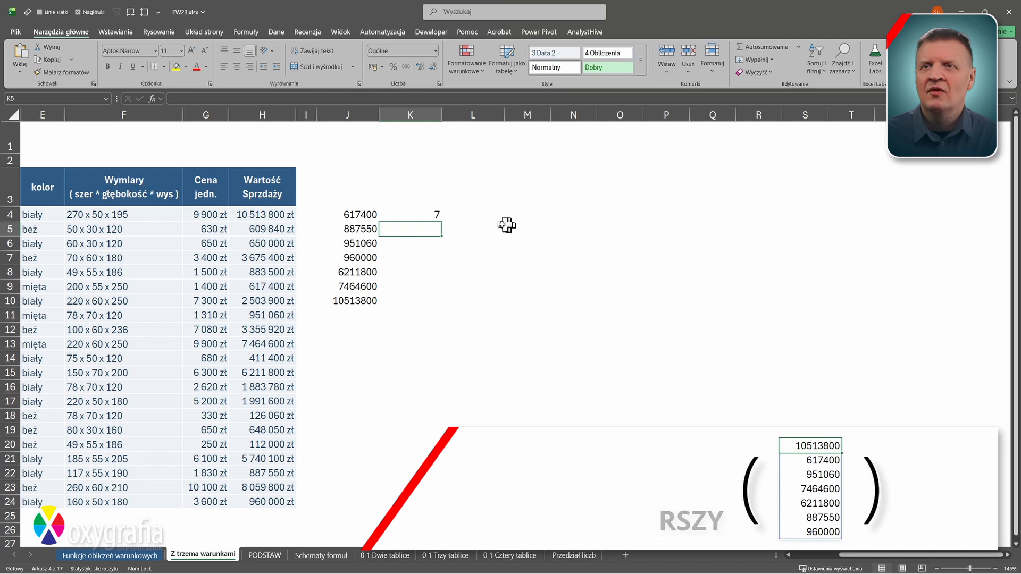
Replace ILE.LICZB with SUMA in the K4 formula to total the filtered sales values
double_click(429, 213)
key("Delete")
key("Delete")
key("Delete")
key("Delete")
key("Delete")
key("Delete")
key("Delete")
key("Delete")
key("Delete")
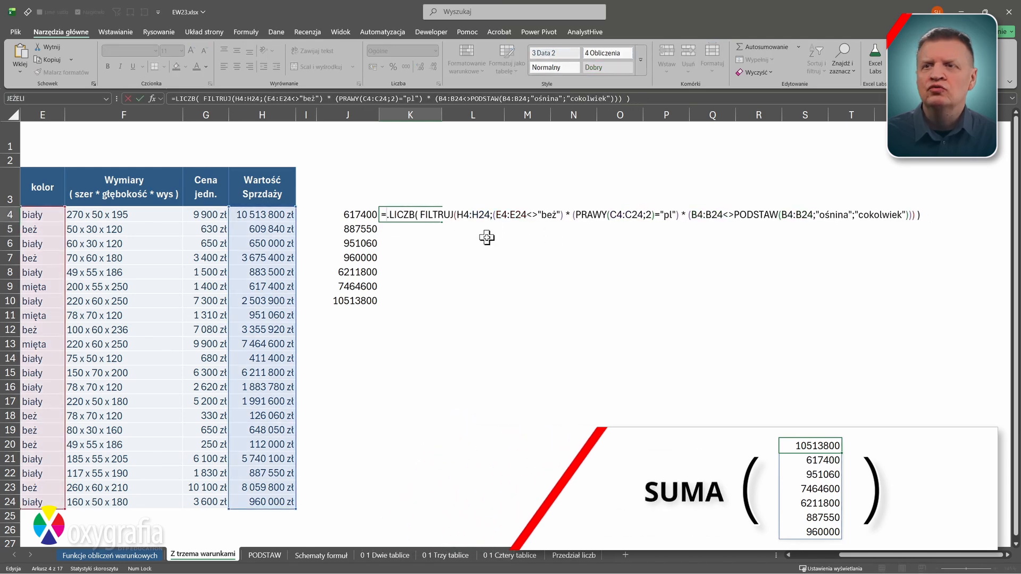
type("SUMA")
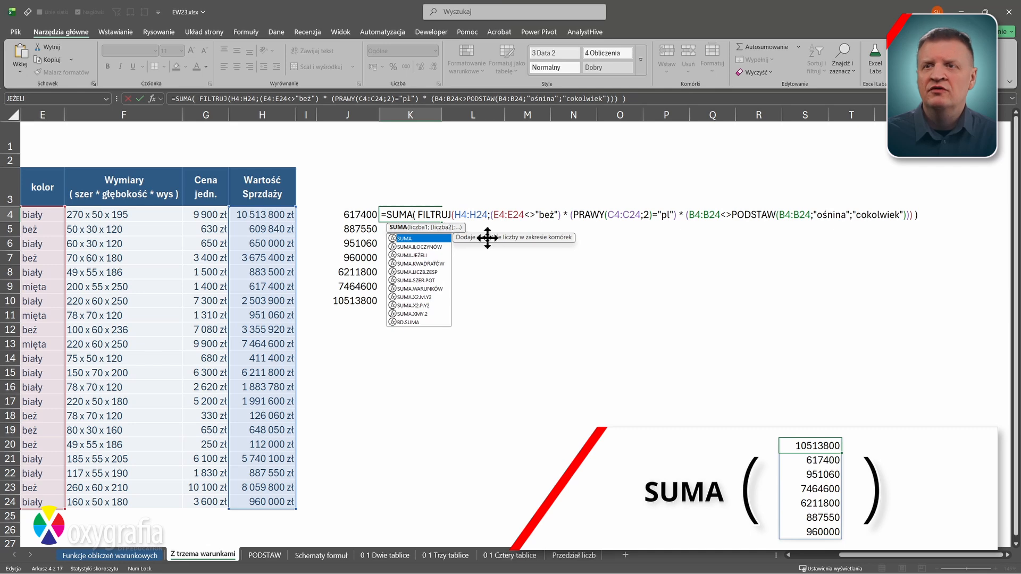
key("ctrl+Return")
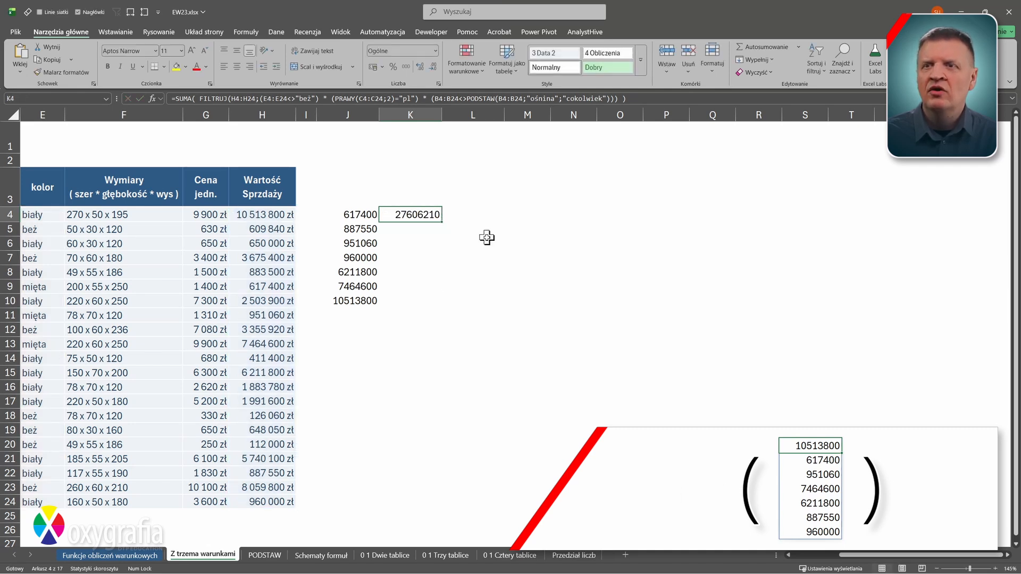
Replace SUMA with ŚREDNIA in the K4 formula to average the filtered sales values
key("F2")
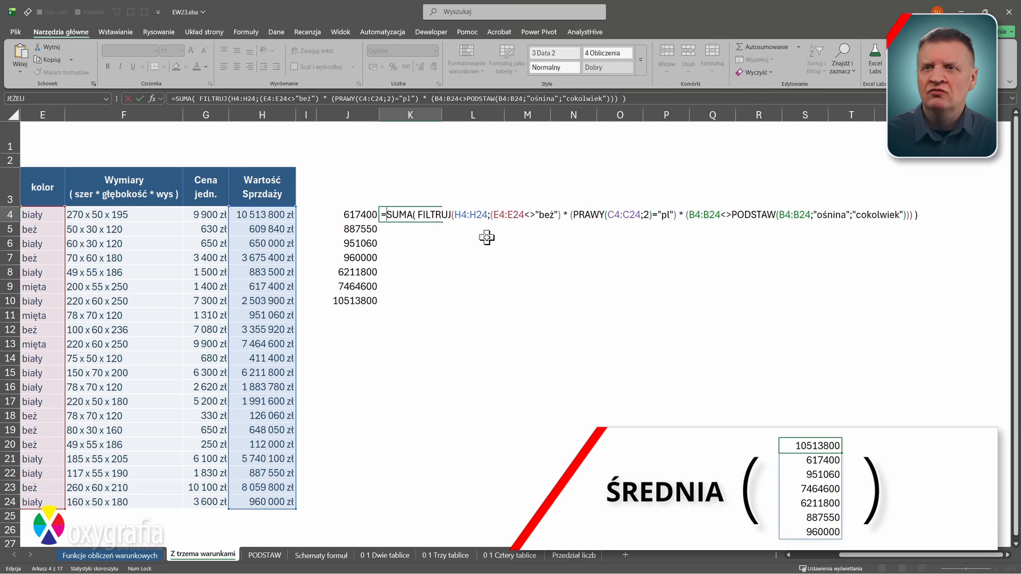
key("Delete")
key("Delete")
key("Delete")
key("Delete")
type("ŚREDNIA")
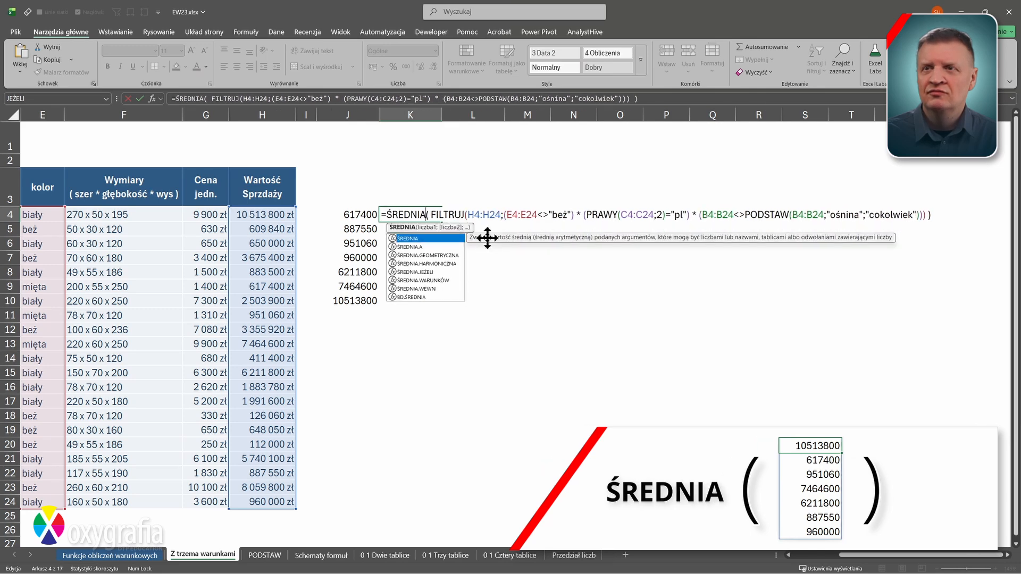
key("Return")
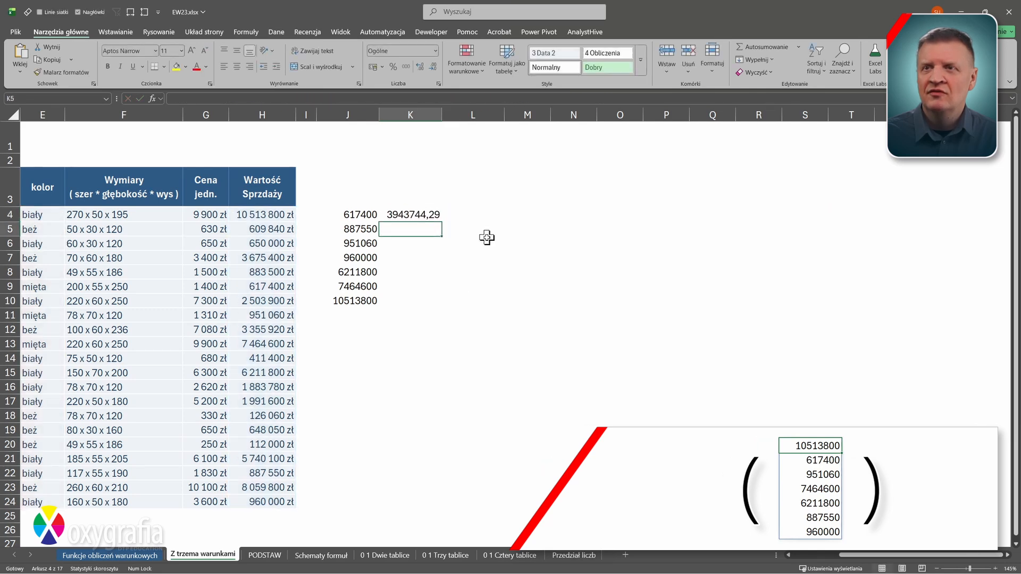
Replace ŚREDNIA with MEDIANA in the K4 formula to calculate the median of the filtered sales values
key("Up")
key("F2")
key("Home")
key("Right")
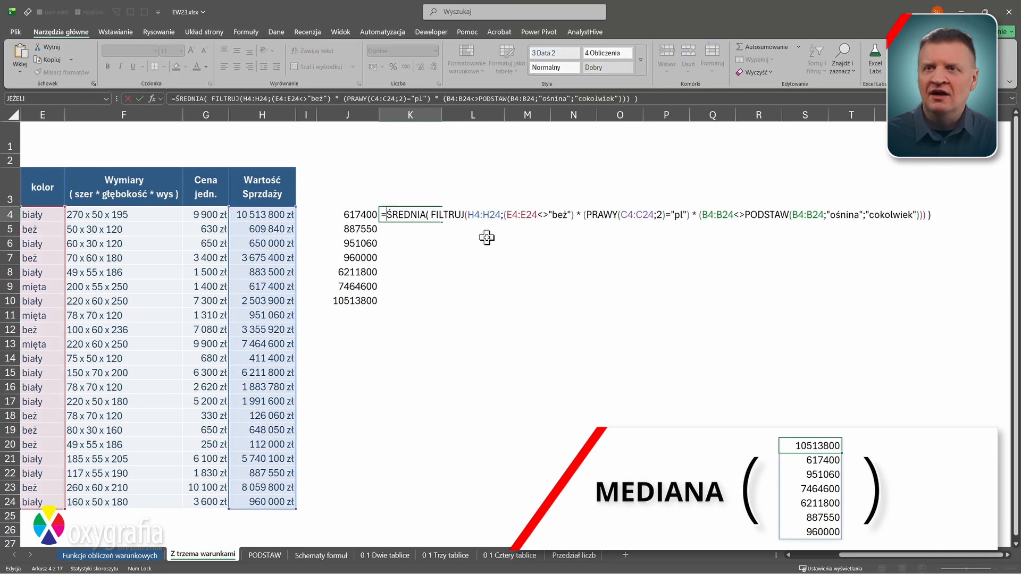
key("Delete")
key("Delete")
key("Delete")
key("Delete")
key("Delete")
key("Delete")
type("MEDIANA")
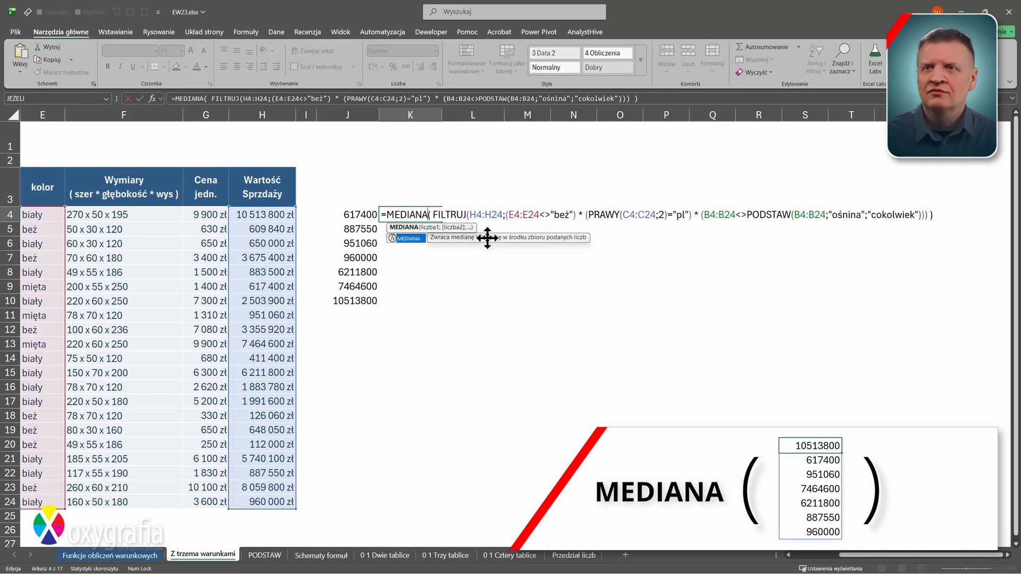
key("ctrl+Return")
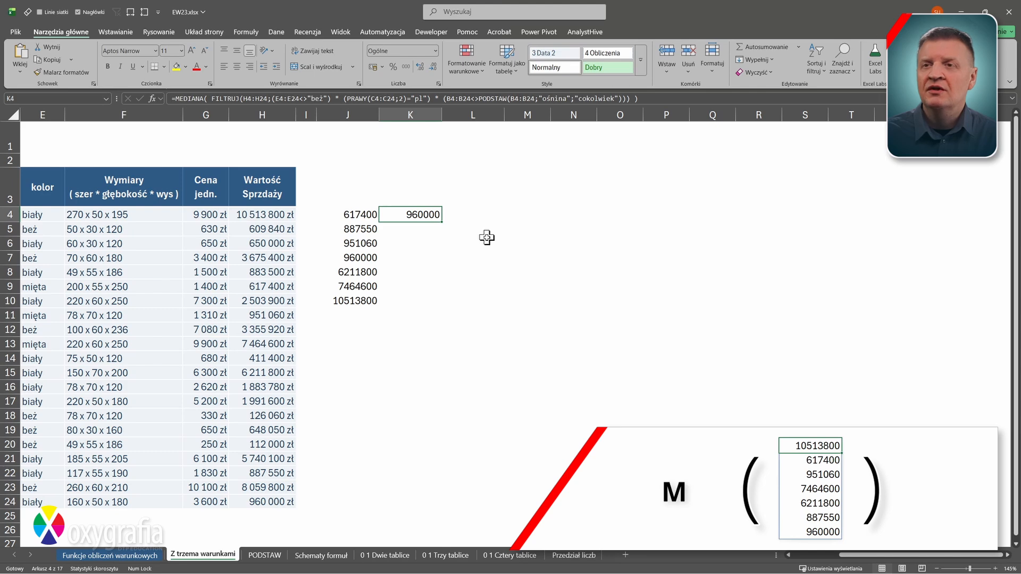
Replace MEDIANA with MAX in the K4 formula to return the largest filtered sales value
key("F2")
key("Home")
key("Right")
key("Delete")
key("Delete")
key("Delete")
key("Delete")
key("Delete")
key("Delete")
key("Delete")
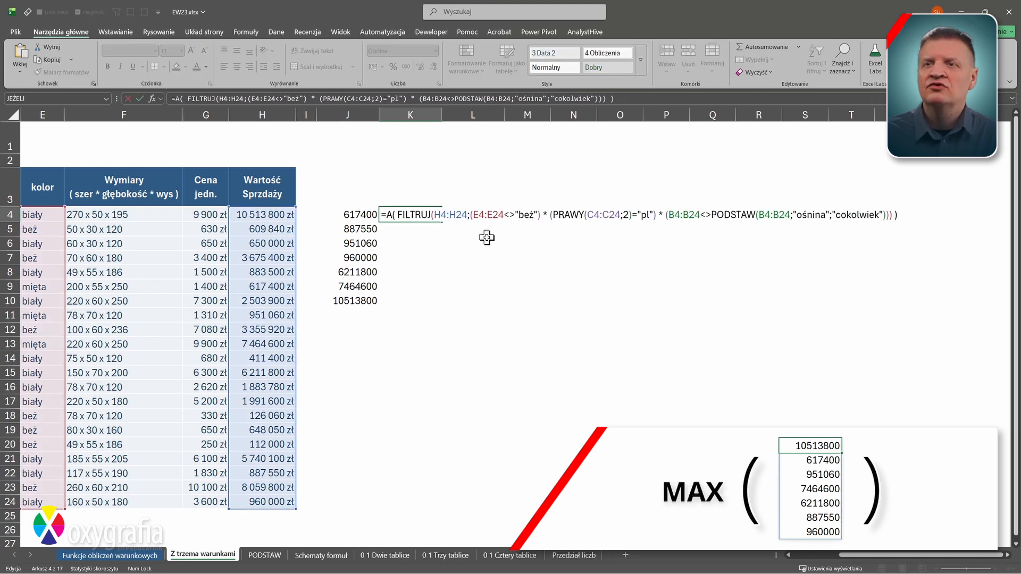
type("MAX")
key("ctrl+Return")
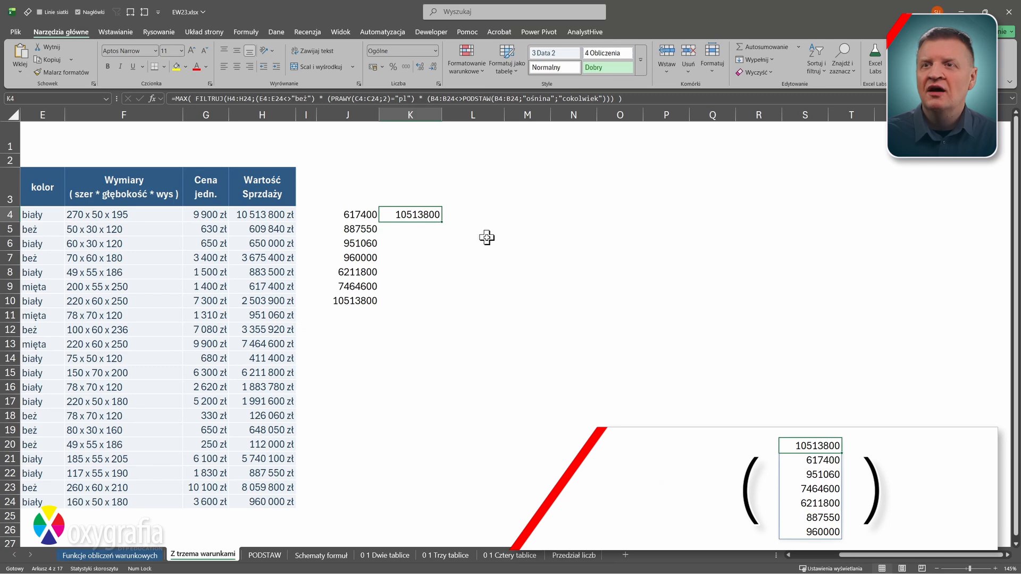
Replace MAX with MIN in the K4 formula to return the smallest filtered sales value
key("F2")
key("Home")
key("Right")
key("Delete")
key("Delete")
key("Delete")
type("MIN")
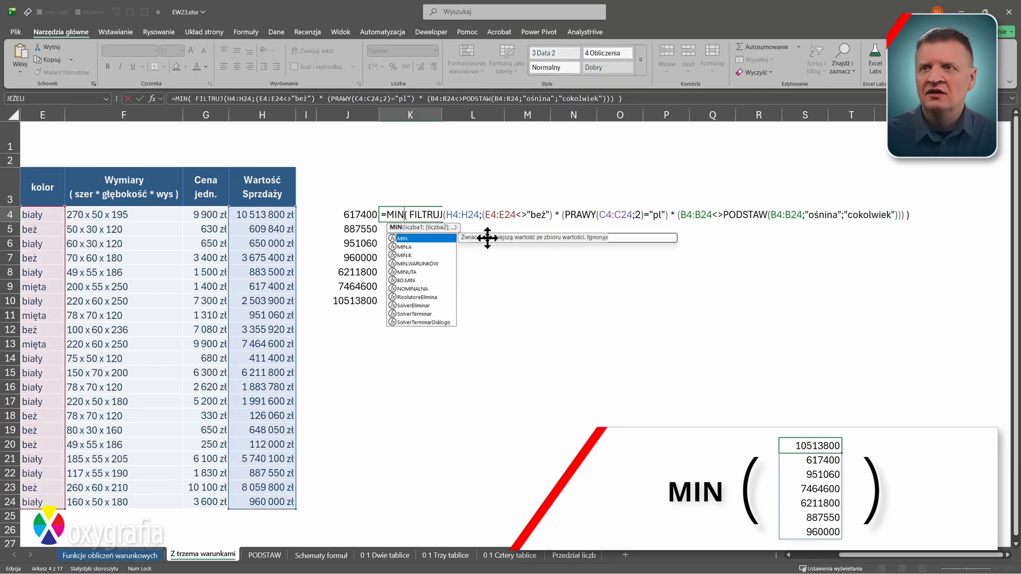
key("ctrl+Return")
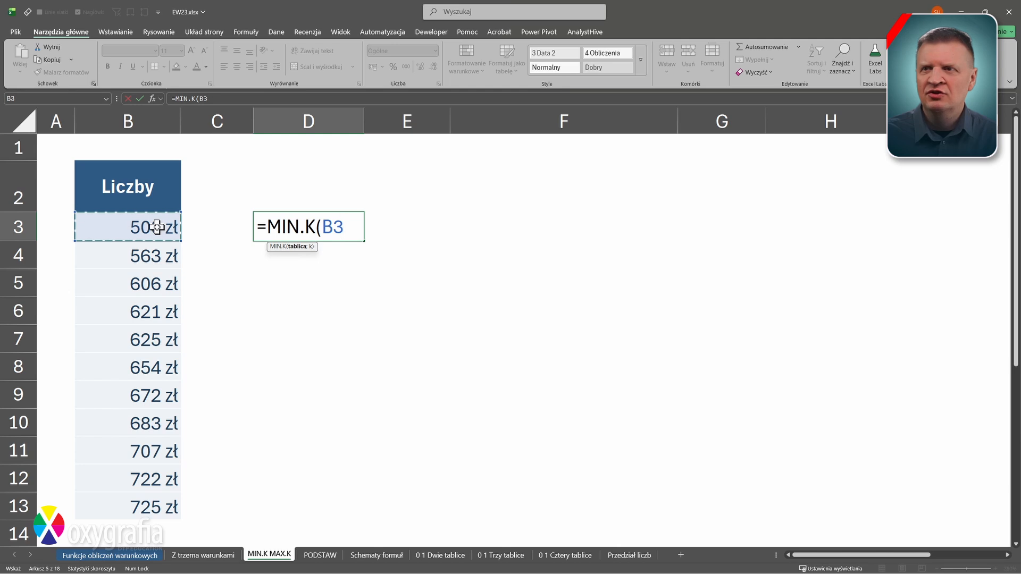
On the MIN.K MAX.K sheet, enter =MIN.K(B3:B13;2) in D3 and change its k argument to 3
key("ctrl+shift+Down")
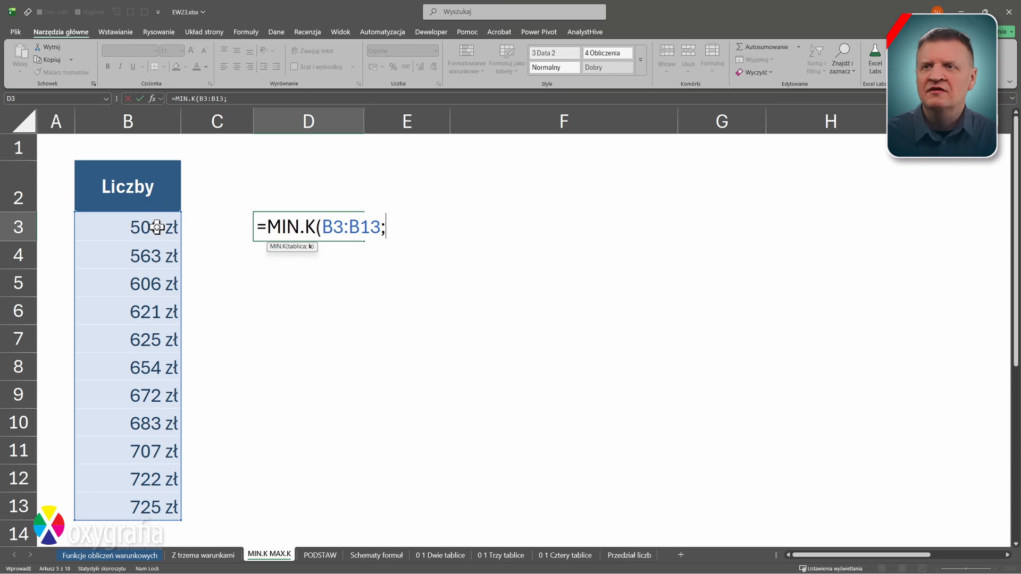
key("ctrl+Return")
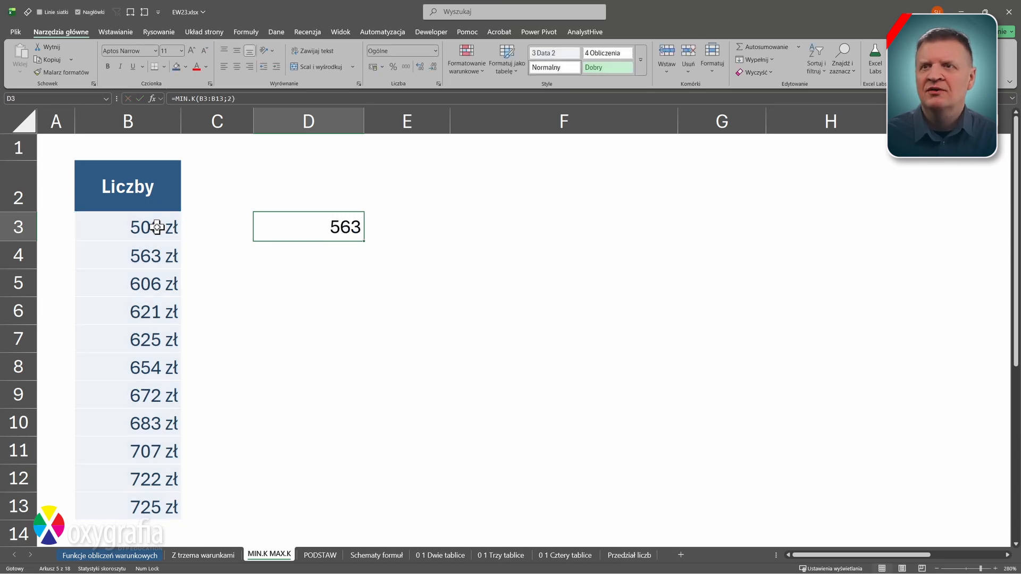
key("F2")
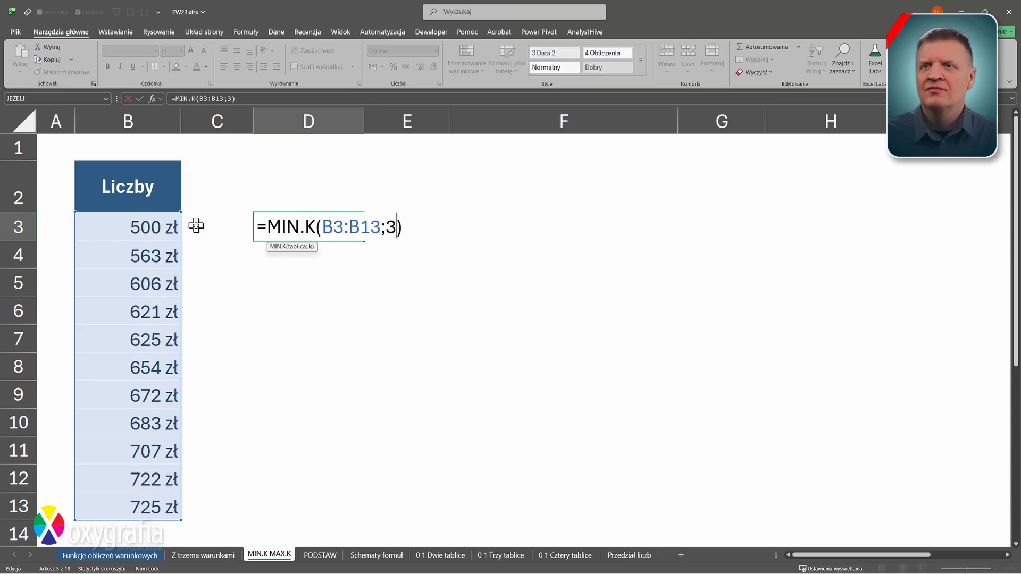
key("ctrl+Return")
Replace MIN.K with MAX.K in the D3 formula and re-enter its k argument
key("F2")
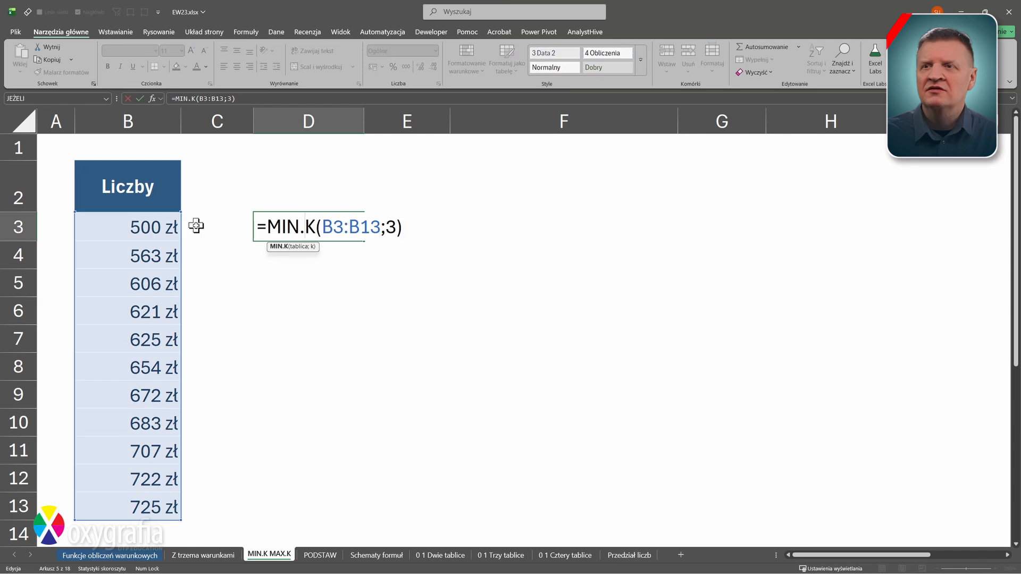
key("Delete")
key("BackSpace")
type("AX")
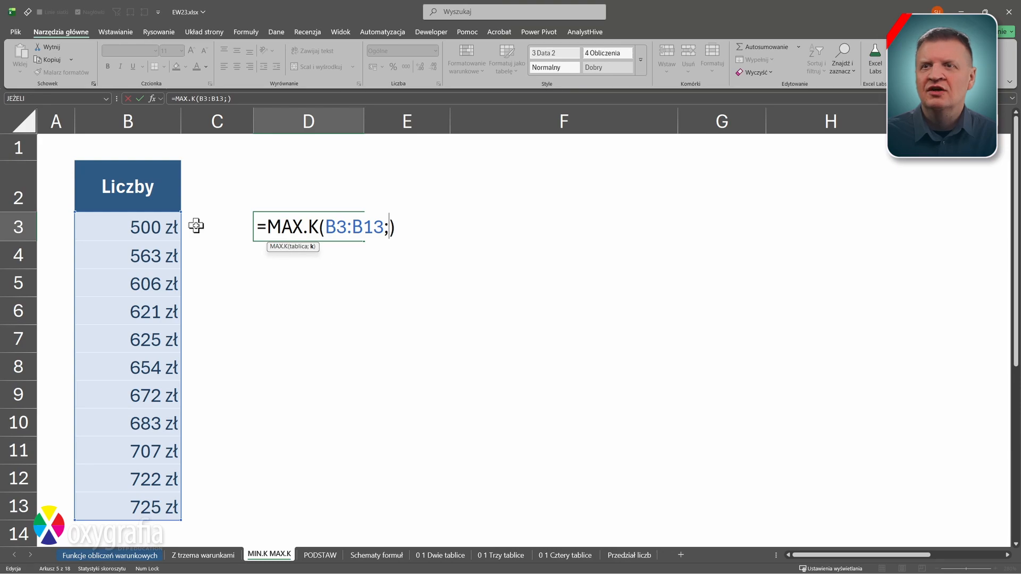
key("ctrl+Return")
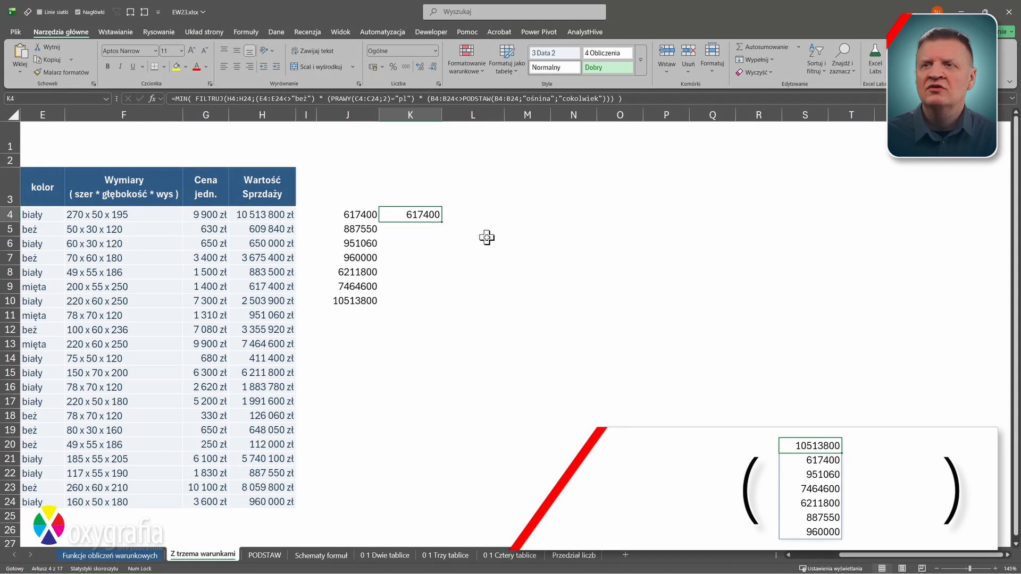
On the Z trzema warunkami sheet, replace MIN with MAX.K in the K4 formula and add 1 as its k argument
key("F2")
key("Home")
key("Right")
key("Delete")
key("Delete")
key("Delete")
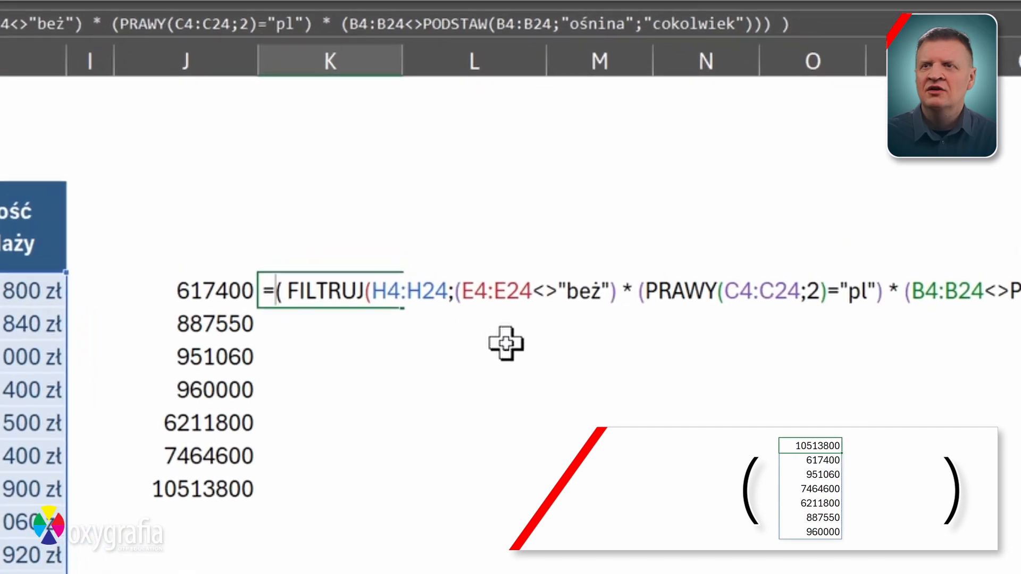
type("MAX.K")
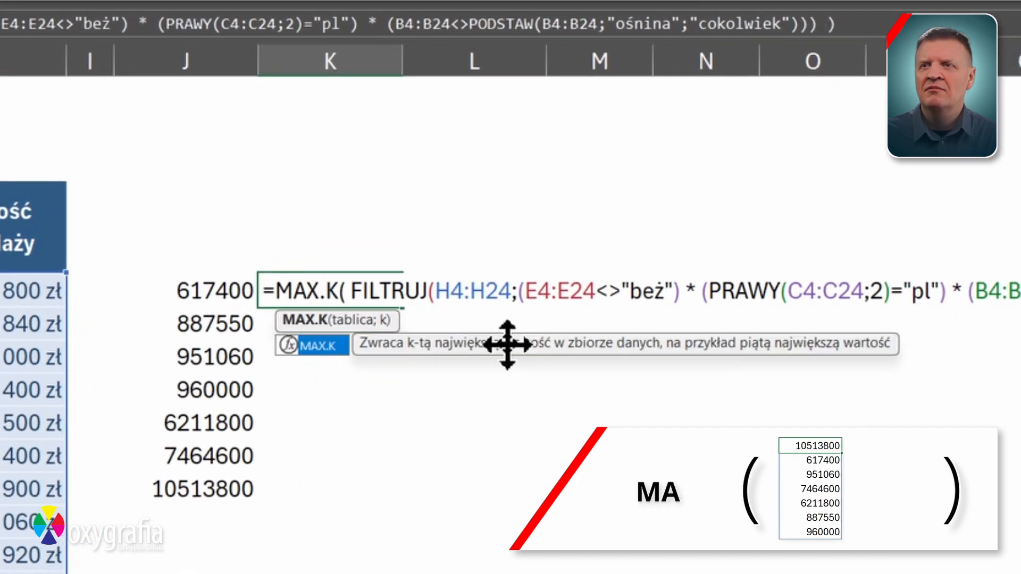
key("End")
key("Left")
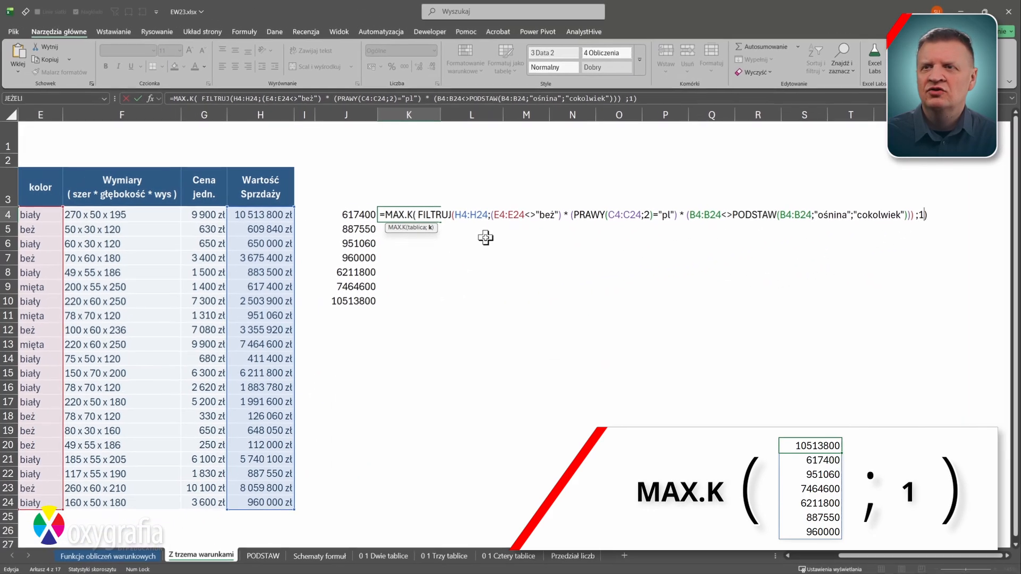
key("Return")
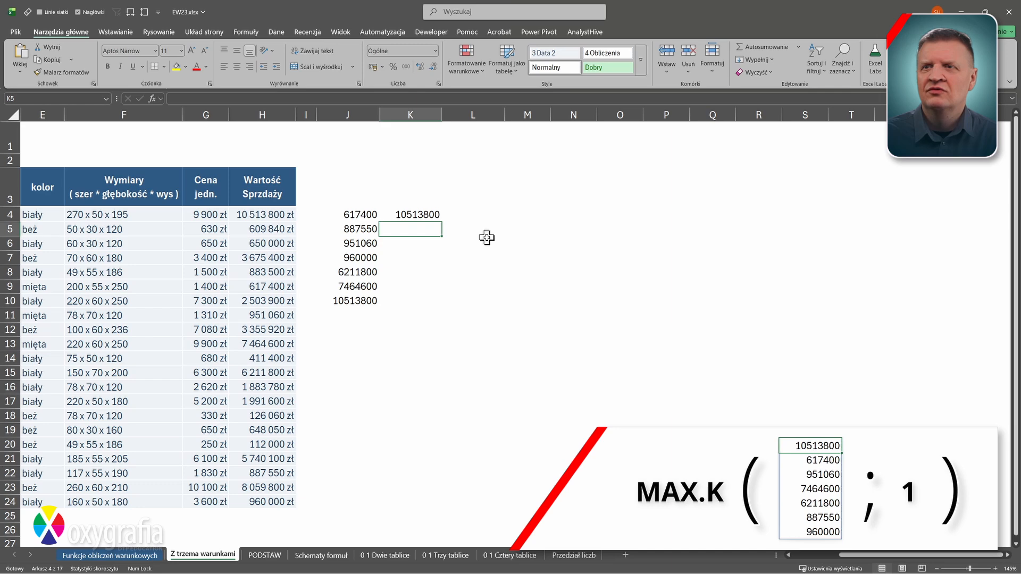
Change the k argument of the MAX.K formula in K4 to 2, confirm it, and change it again to 3
key("Up")
key("F2")
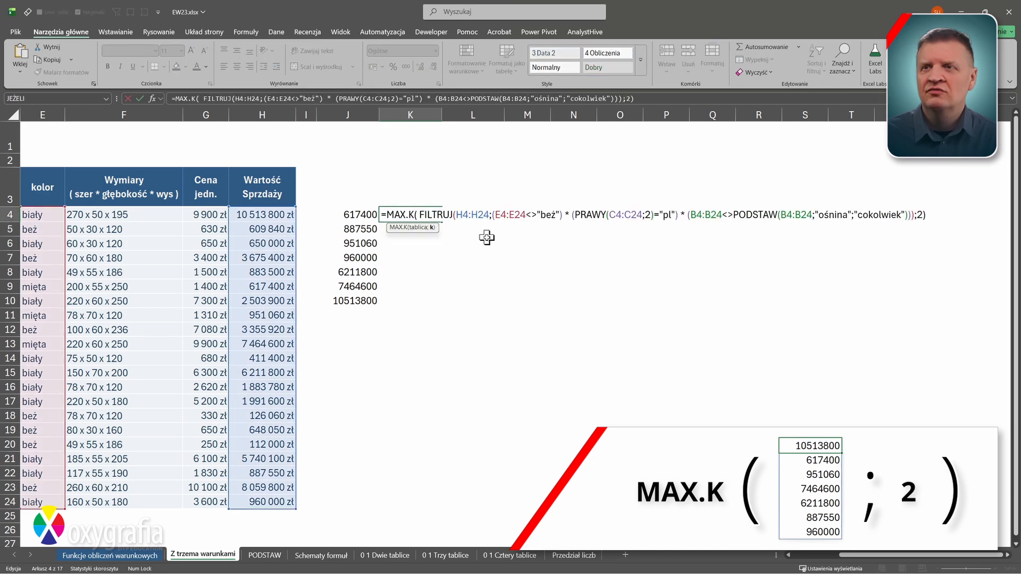
key("Return")
key("Up")
key("F2")
key("Left")
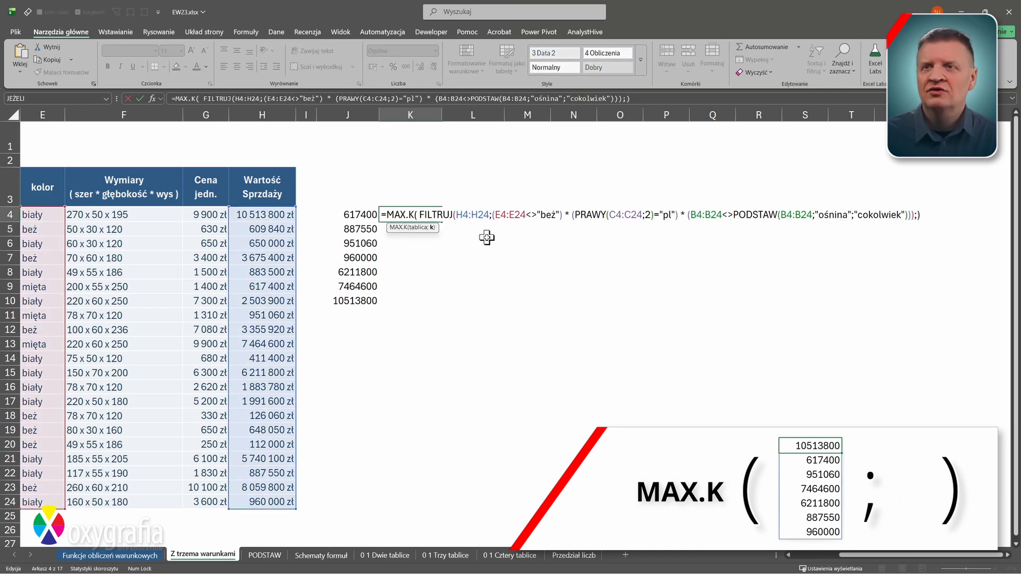
key("ctrl+Return")
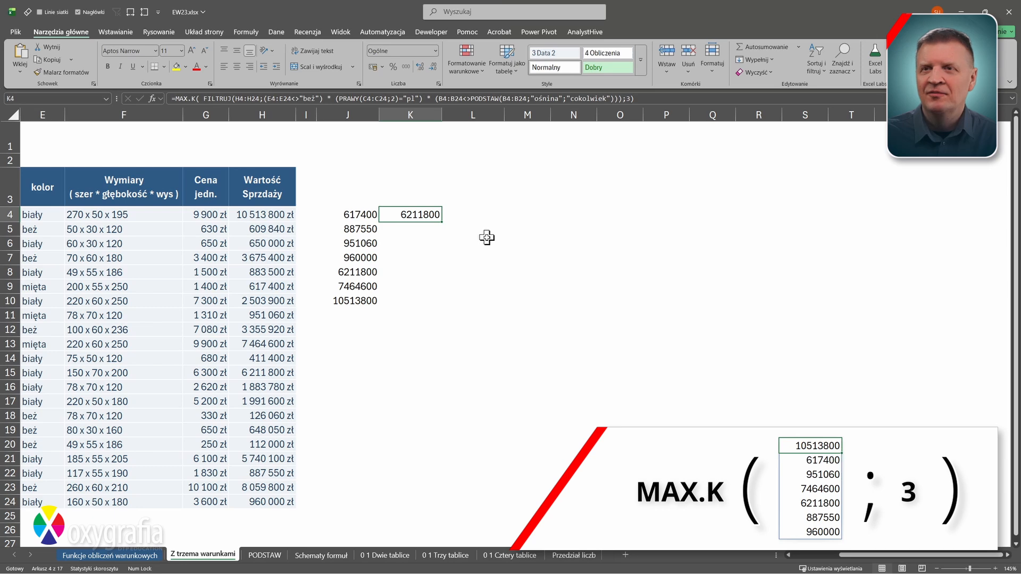
Replace MAX.K with MIN.K in the K4 formula, keeping 3 as its k argument, and re-enter the formula
key("F2")
key("Home")
key("Right")
key("Delete")
key("Delete")
key("Delete")
type("MIN")
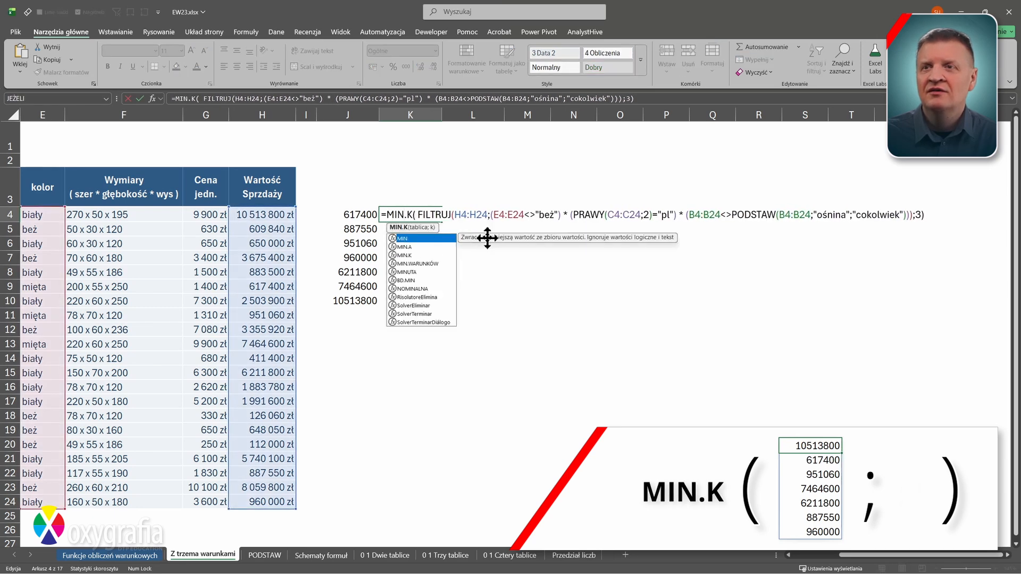
key("ctrl+Return")
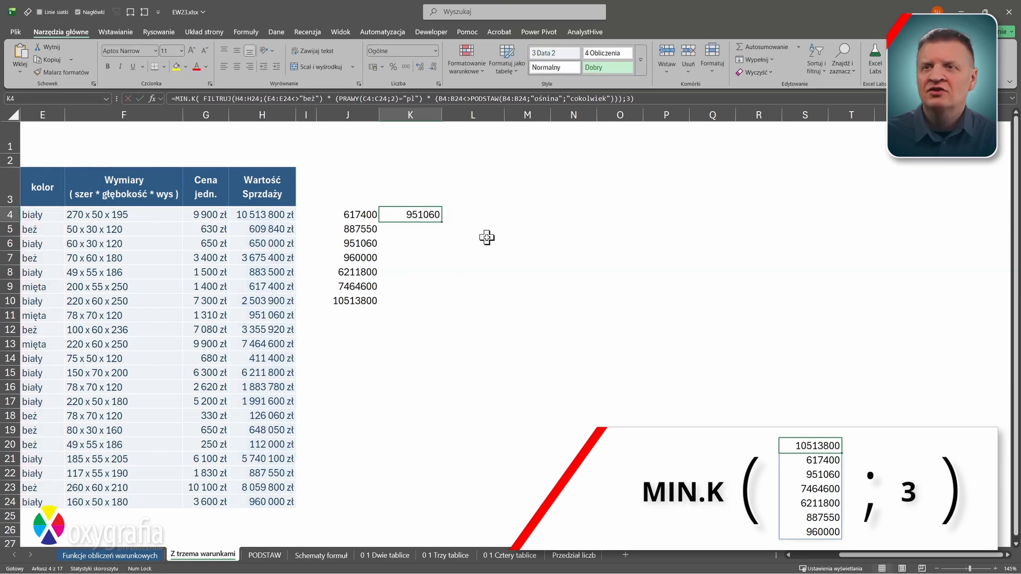
key("F2")
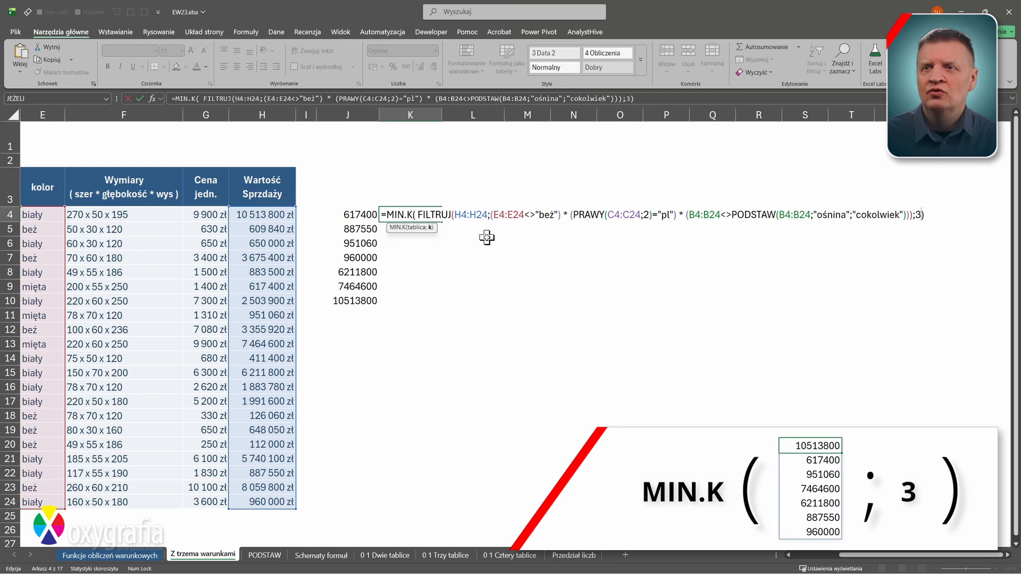
key("ctrl+Return")
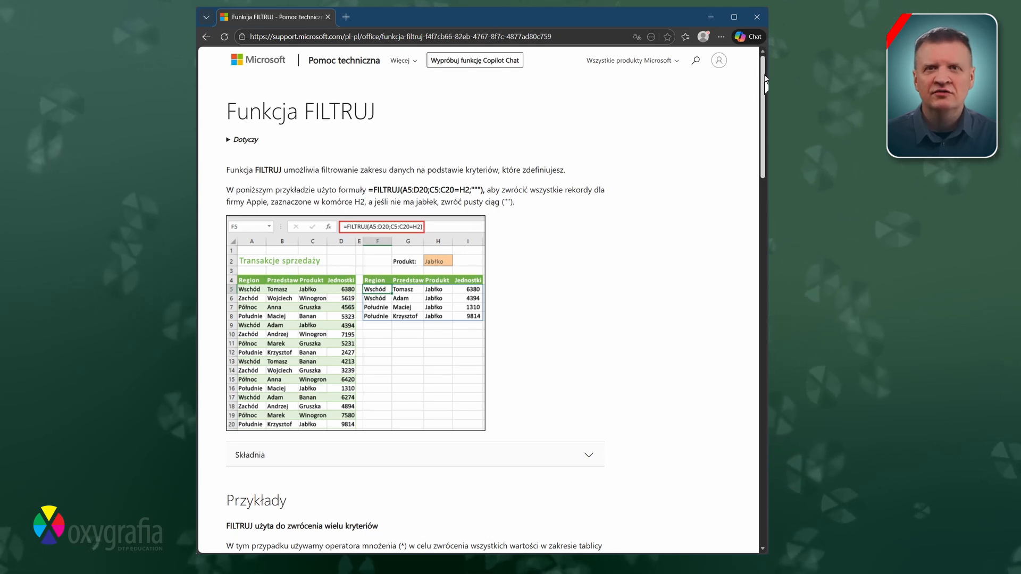
mouse_move(764, 76)
left_mouse_down()
mouse_move(741, 234)
mouse_move(759, 151)
mouse_move(756, 62)
left_mouse_up()
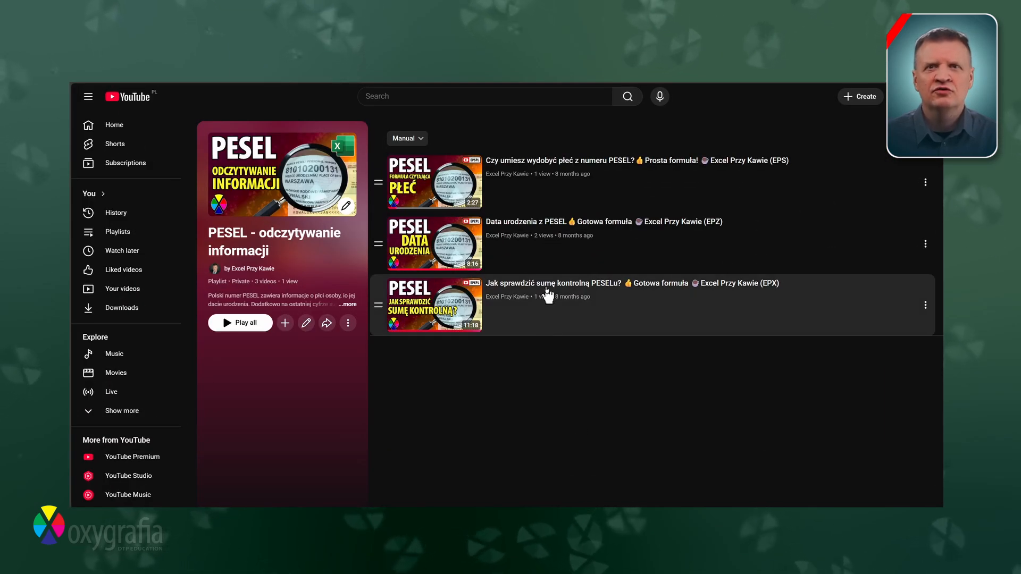
Open the PESEL checksum video (EPX) from the YouTube playlist and skip ahead to about 10:05
left_click(546, 303)
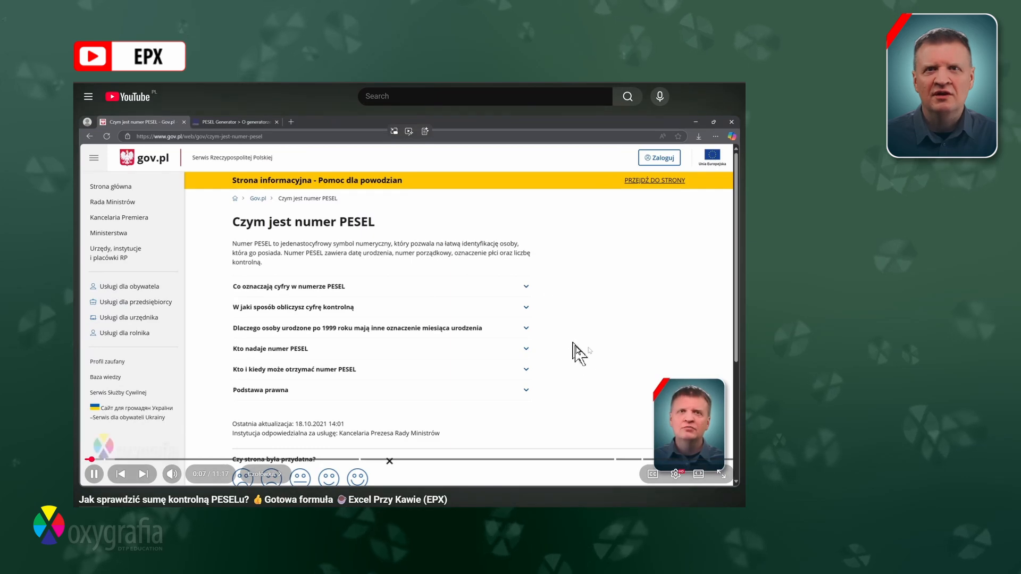
left_click(664, 463)
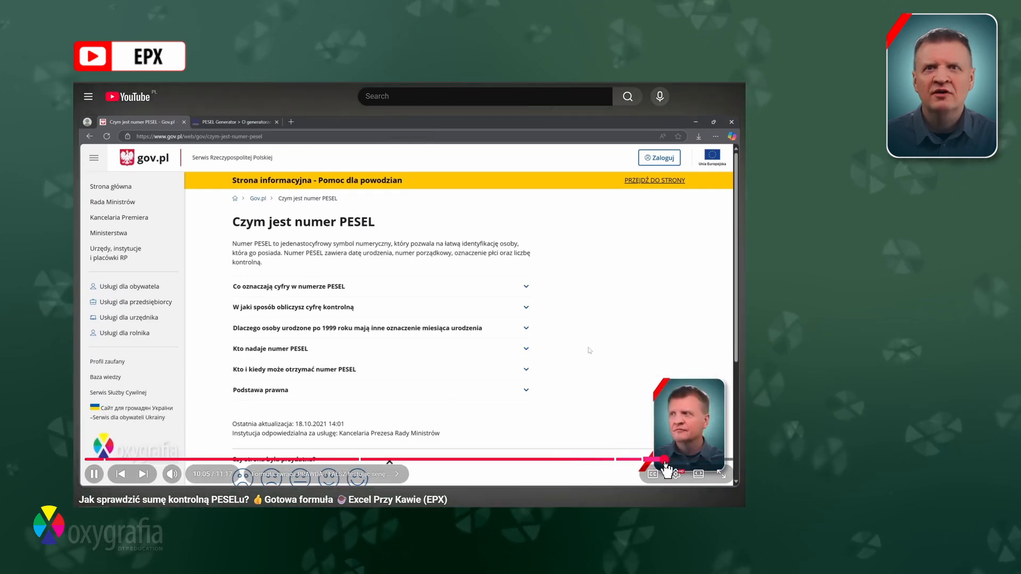